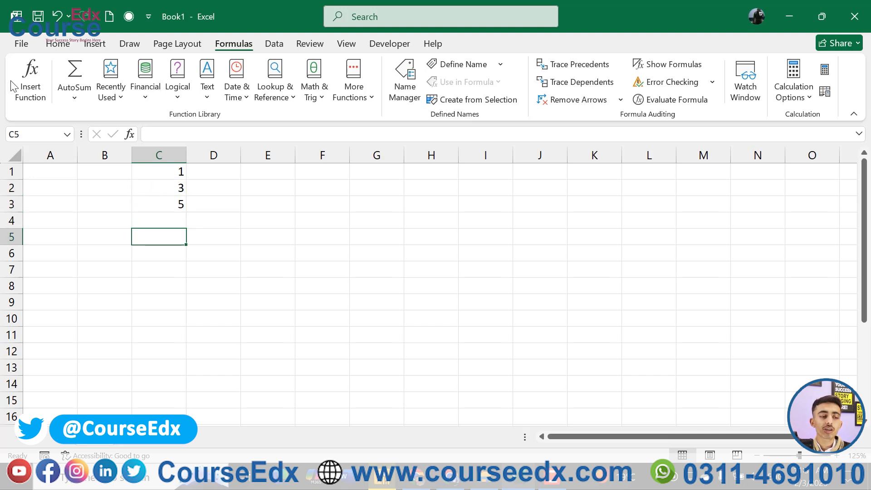
click(17, 101)
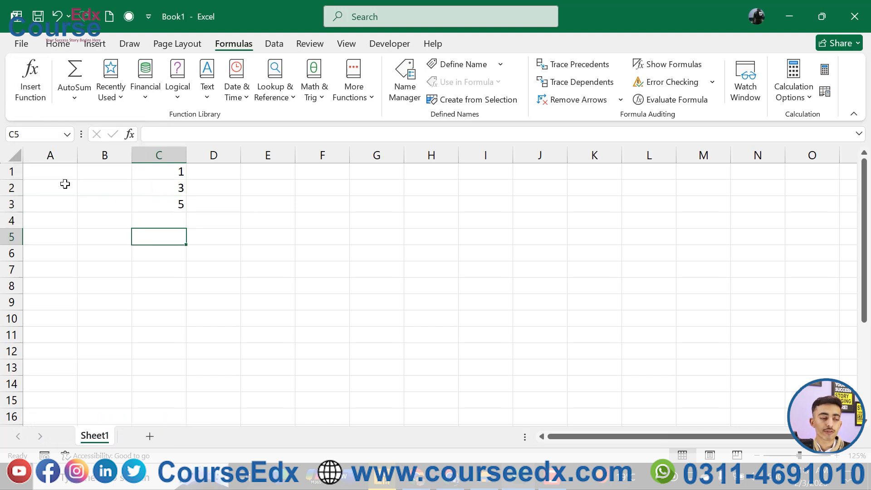
drag(449, 142, 409, 164)
click(561, 158)
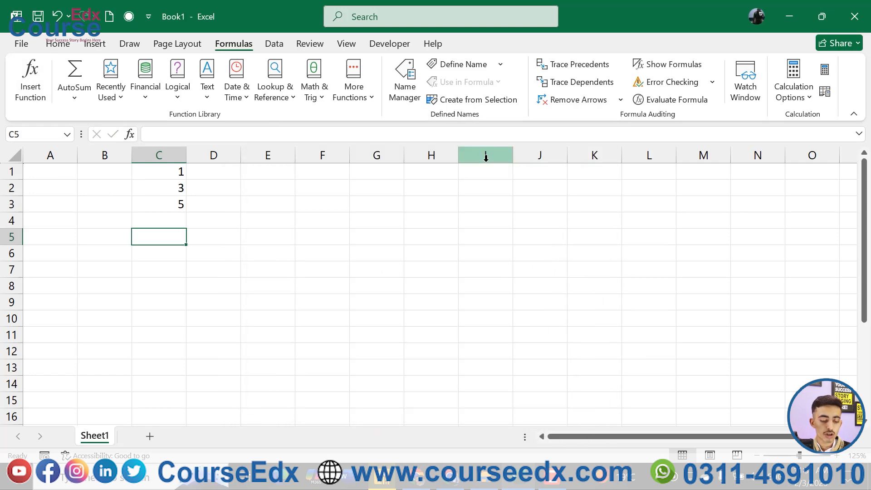
Start inserting a function in cell C5 and search the function library for "sum"
key(shift+F3)
drag(448, 160, 398, 124)
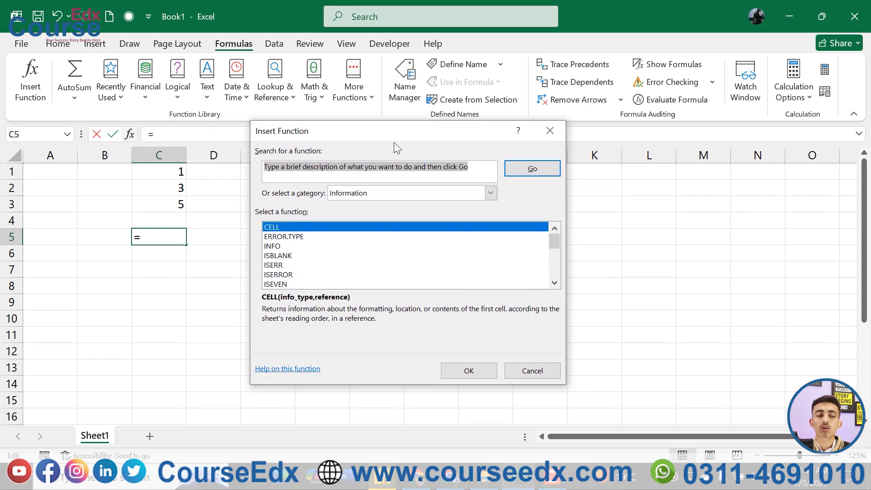
drag(305, 132, 275, 136)
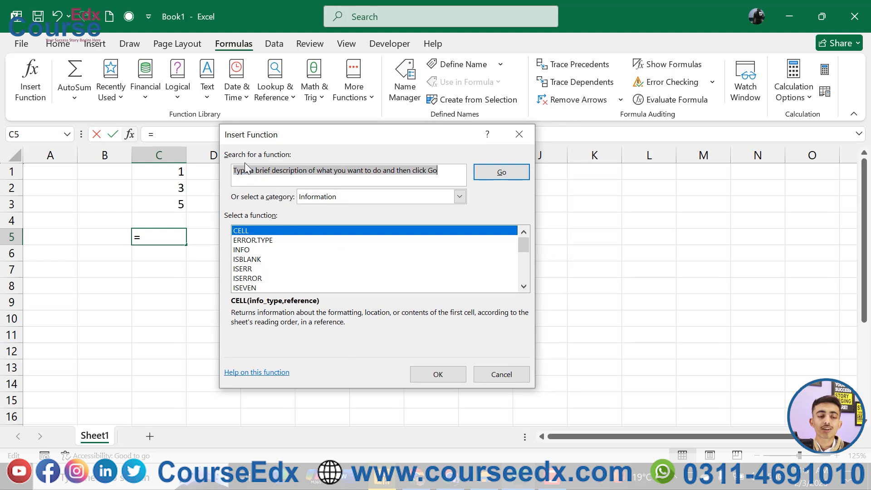
click(382, 178)
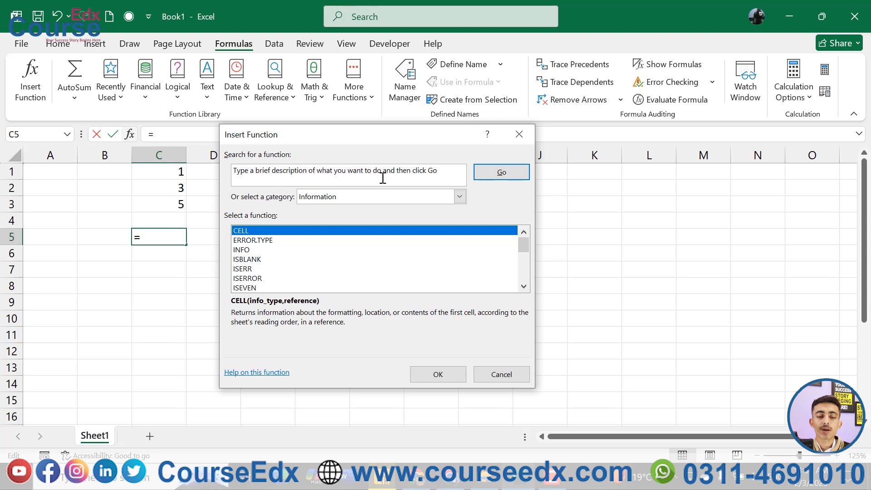
text(sum)
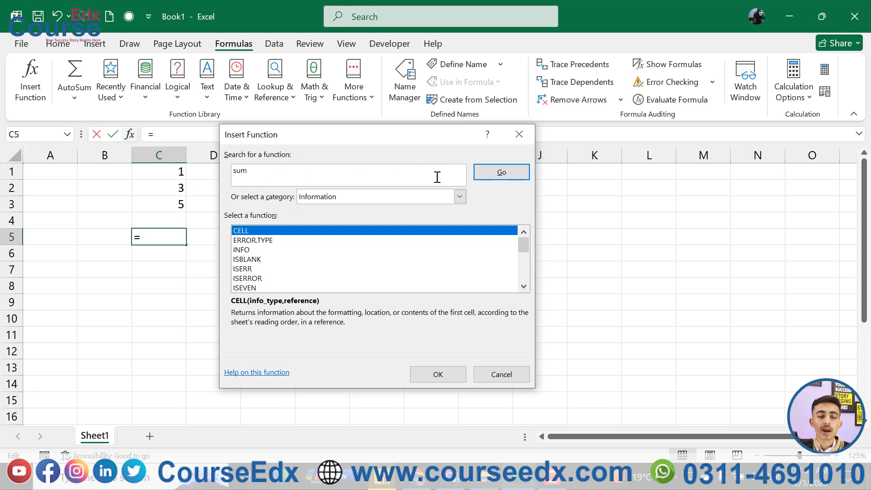
click(501, 171)
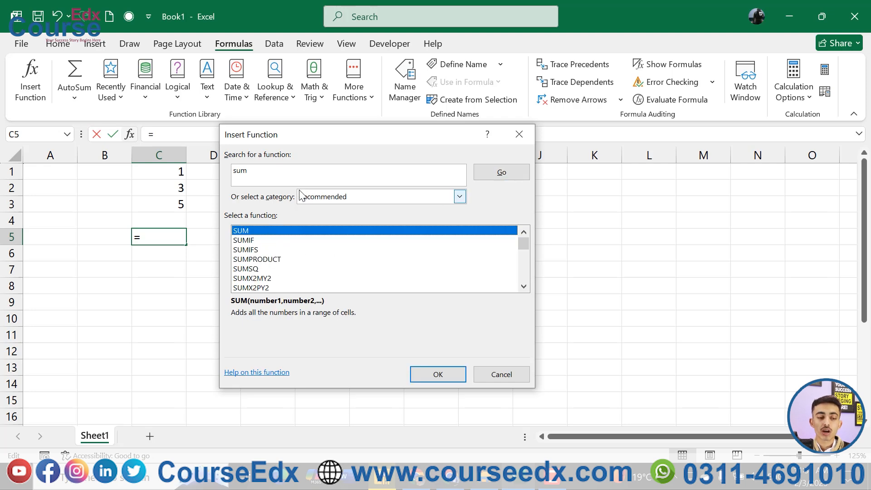
Search the function library for "product" and for "count"
double_click(235, 172)
text(product)
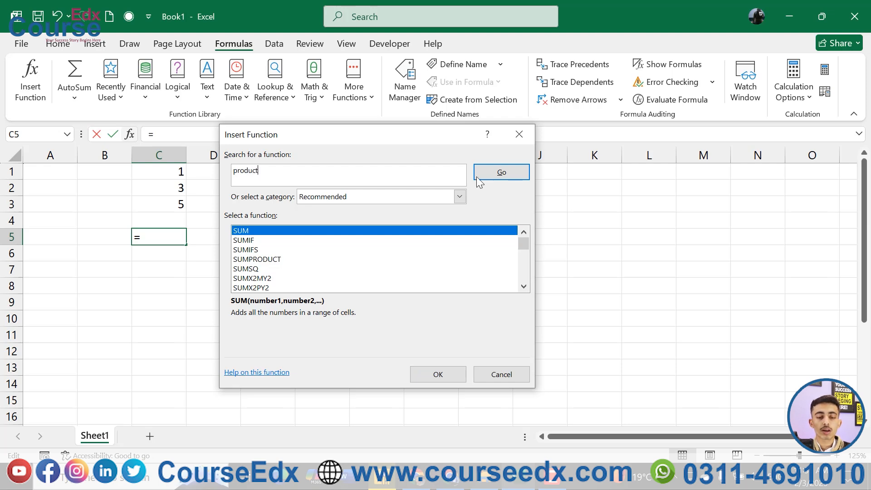
click(491, 173)
double_click(250, 171)
text(count)
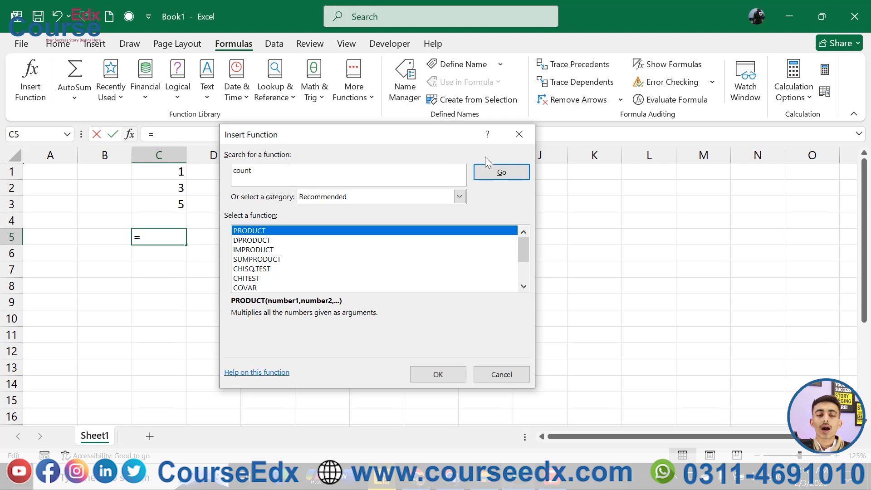
click(491, 174)
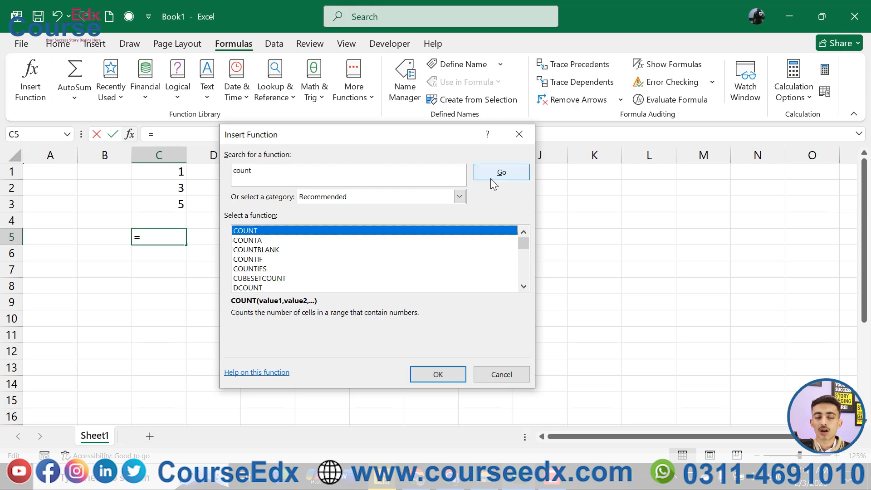
Search the function library for "sum" again
click(283, 169)
text(sum)
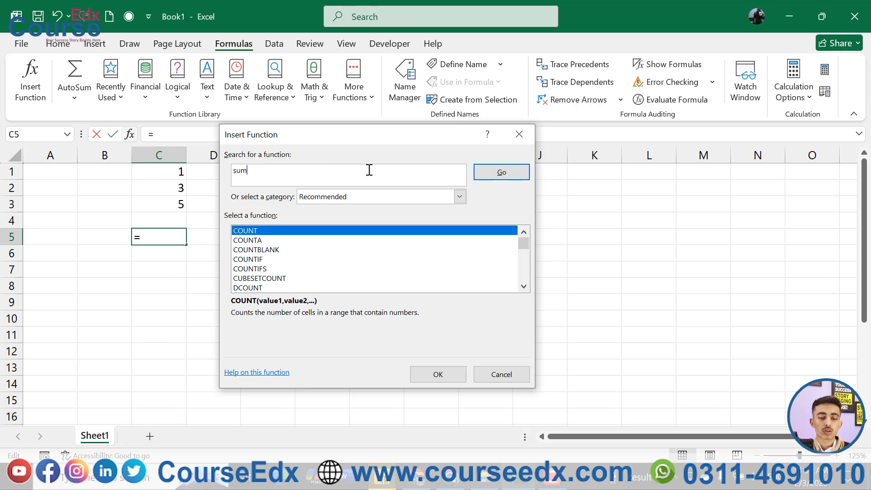
click(487, 176)
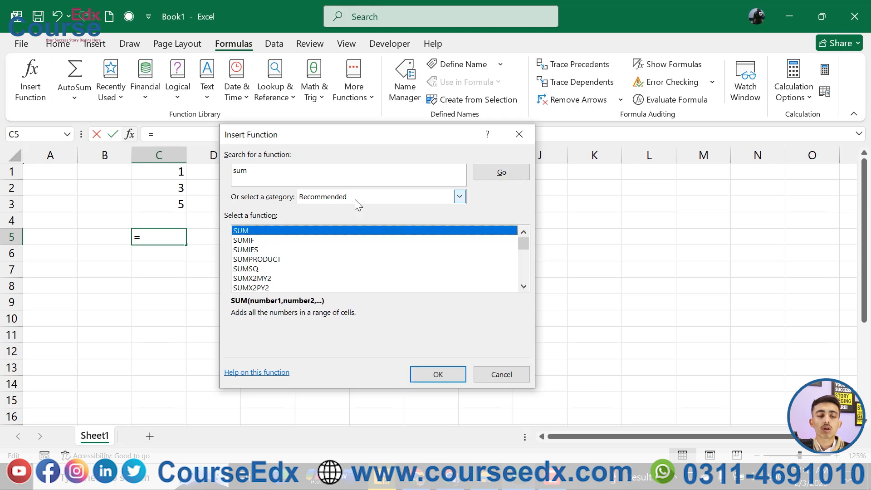
Browse the function categories, listing the Financial, Date & Time and Web functions
click(326, 199)
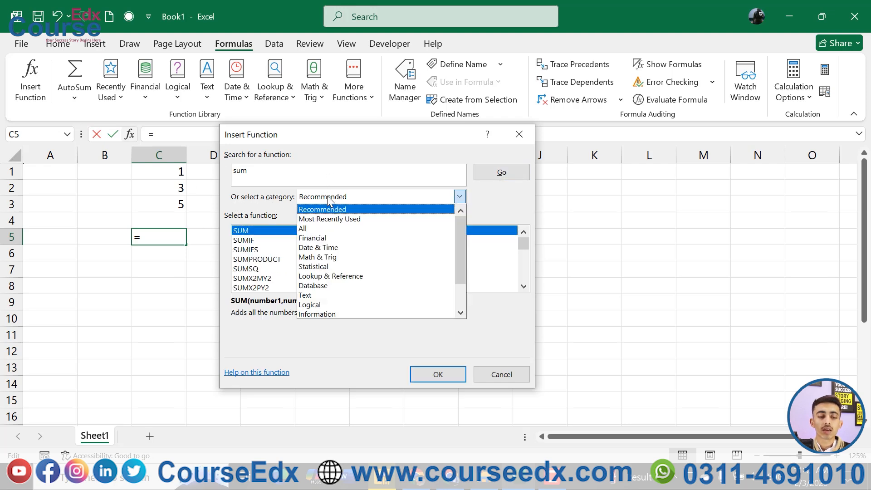
click(338, 240)
click(375, 200)
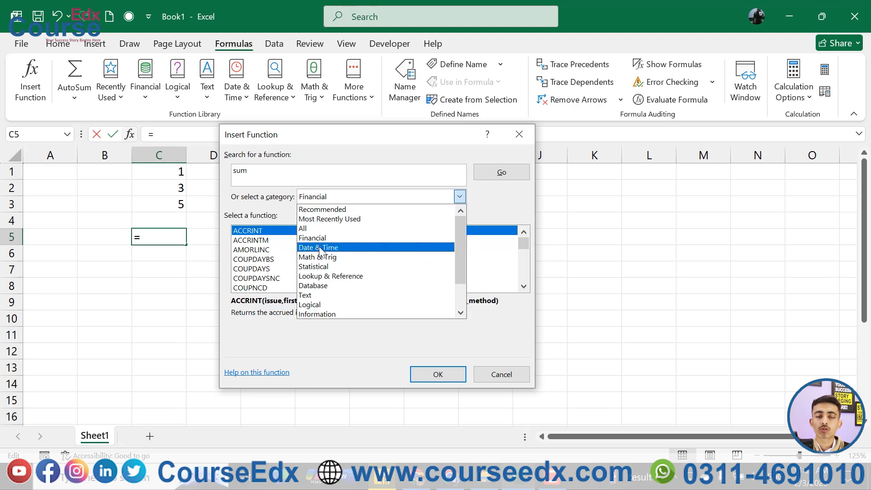
click(320, 249)
click(369, 196)
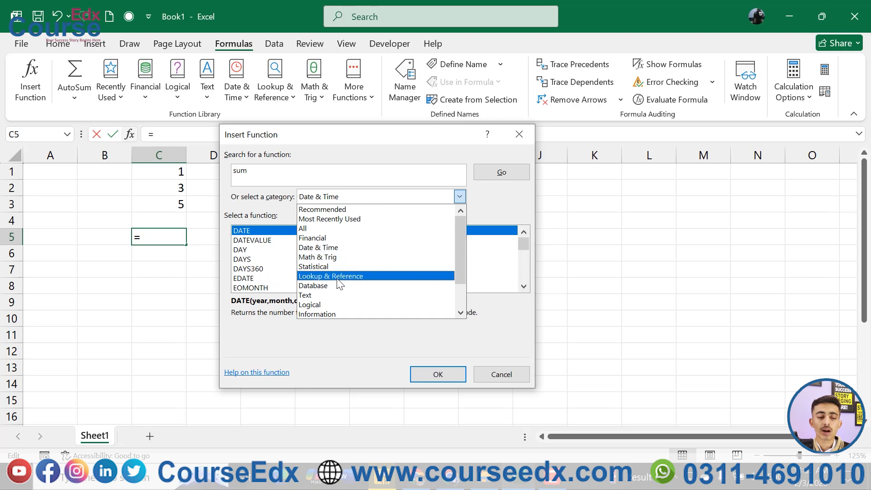
click(467, 241)
click(458, 197)
drag(461, 232, 460, 259)
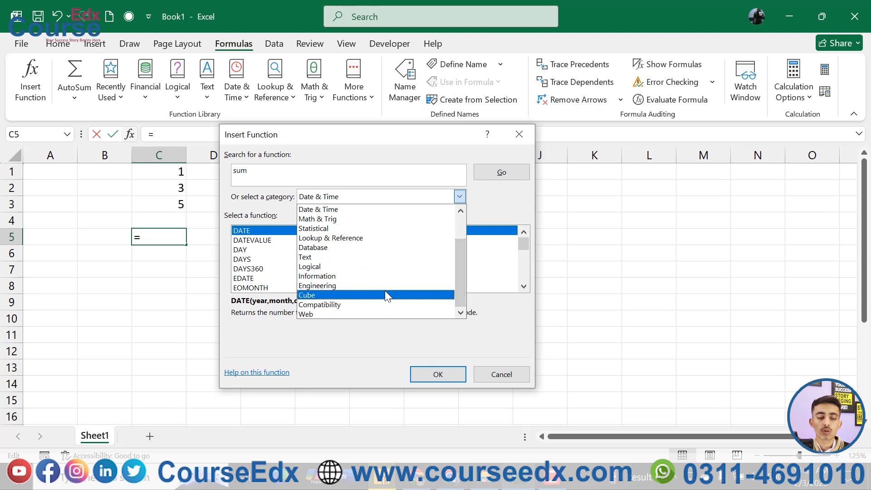
click(325, 315)
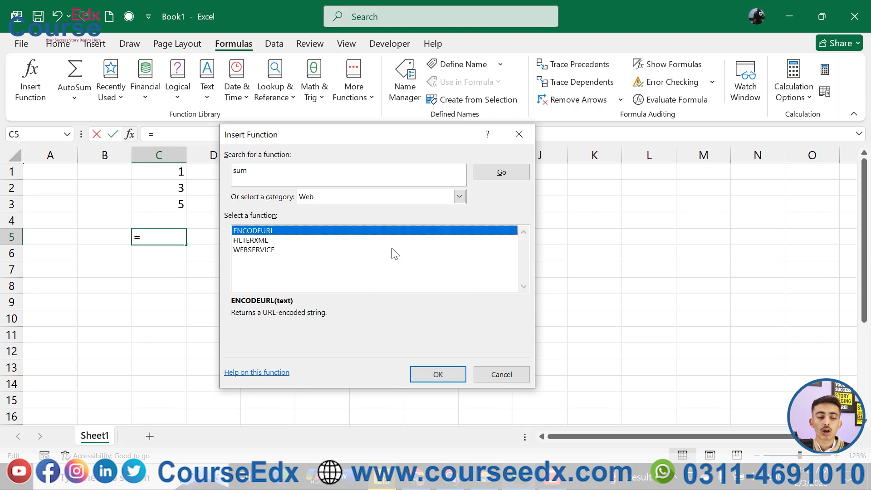
Return the function category to Recommended and choose the SUM function for cell C5
click(440, 200)
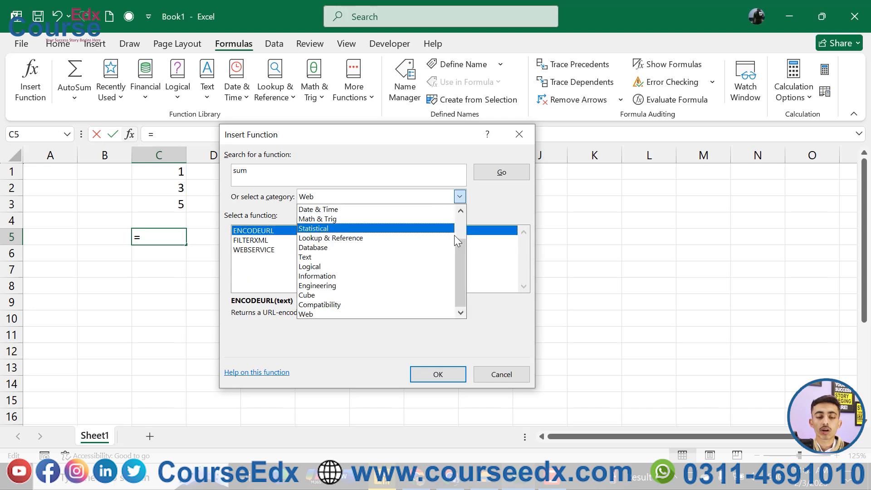
drag(459, 251, 455, 230)
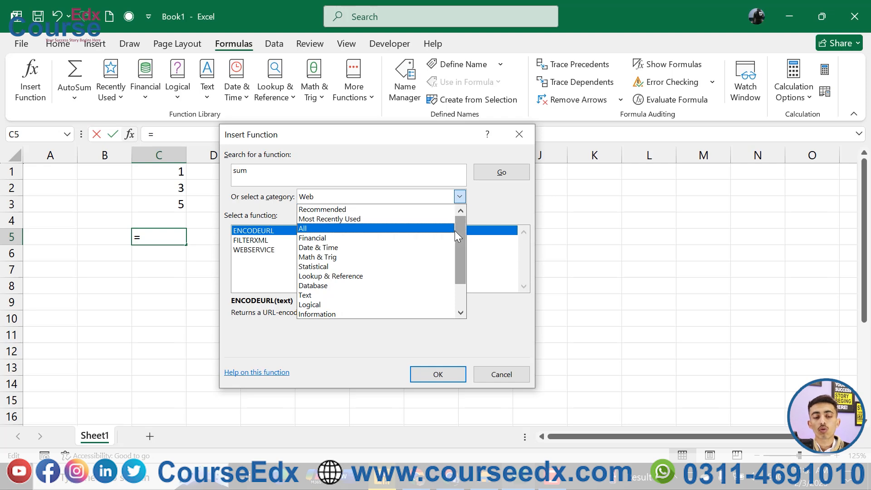
click(388, 209)
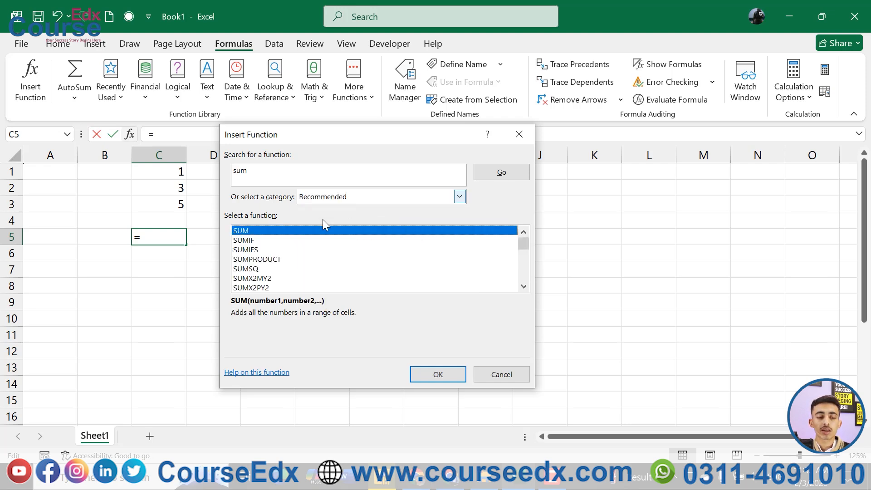
drag(295, 175, 225, 174)
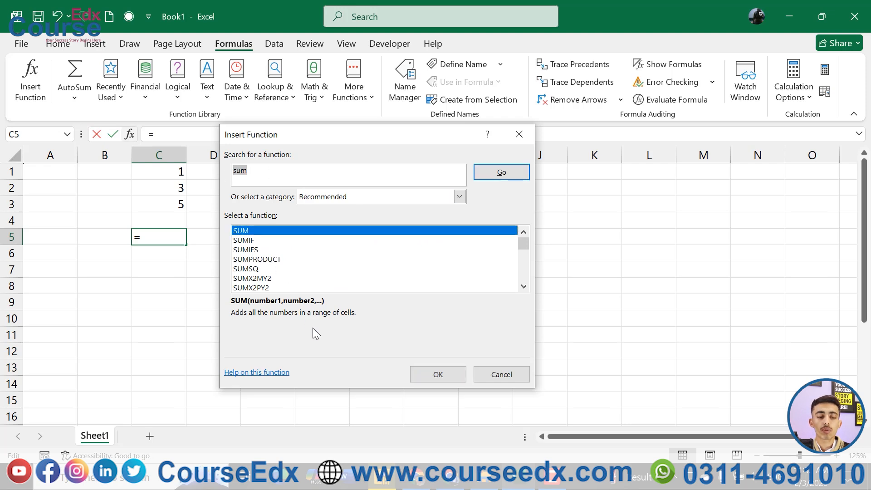
click(291, 229)
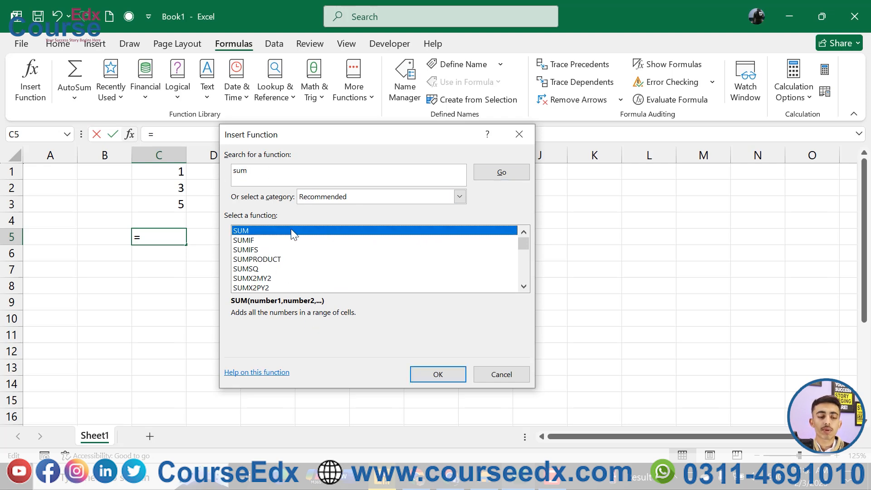
click(432, 378)
Set the SUM arguments Number1 to C1, Number2 to C2 and Number3 to C3, and insert the formula in C5
drag(272, 148, 368, 158)
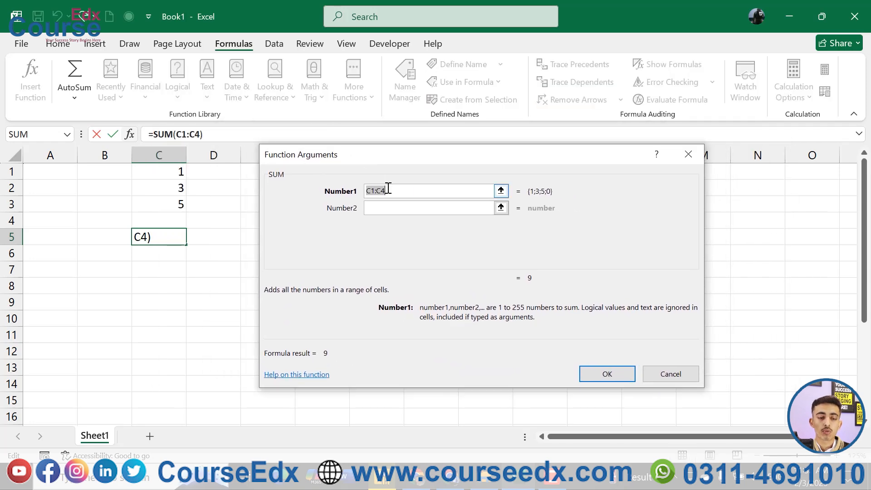
click(164, 173)
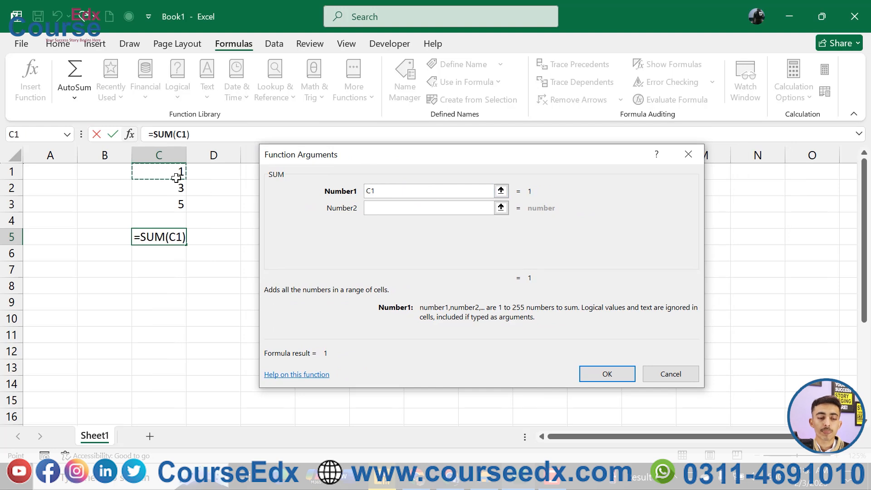
click(378, 207)
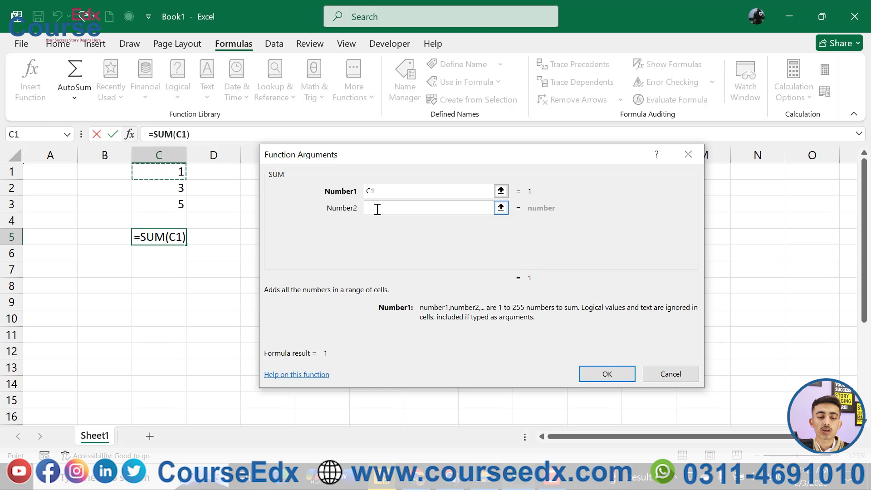
click(379, 208)
click(170, 189)
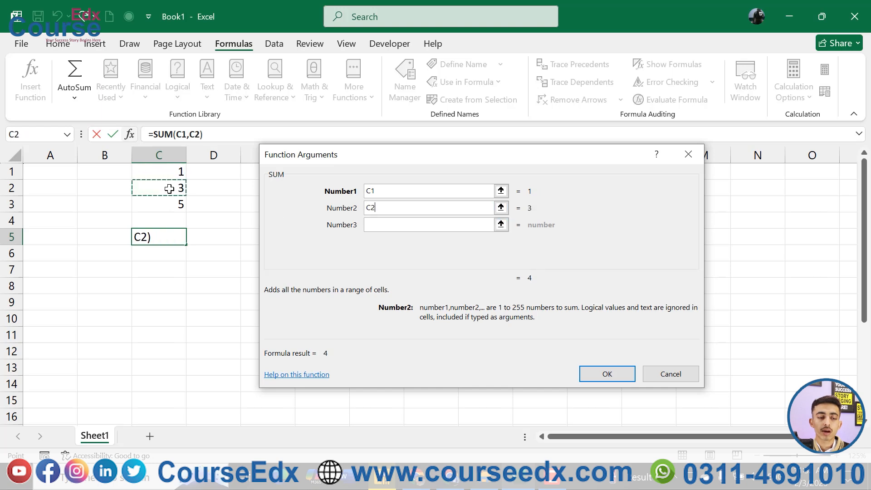
click(390, 224)
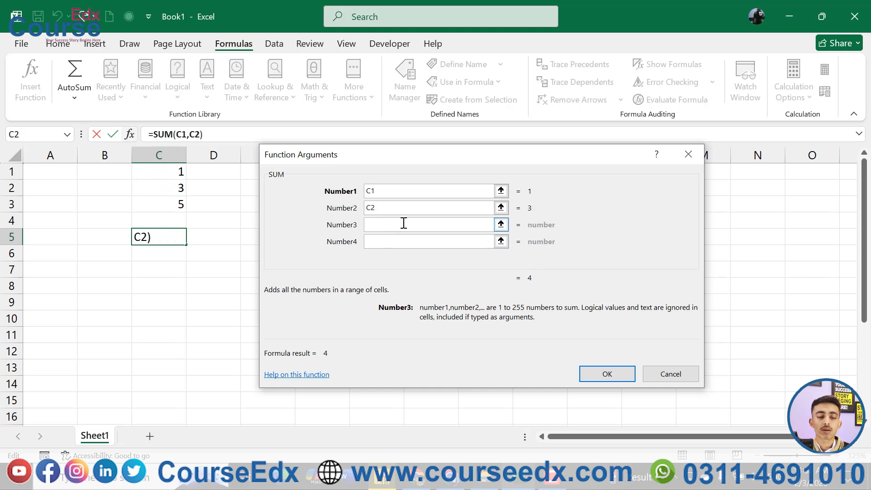
click(177, 205)
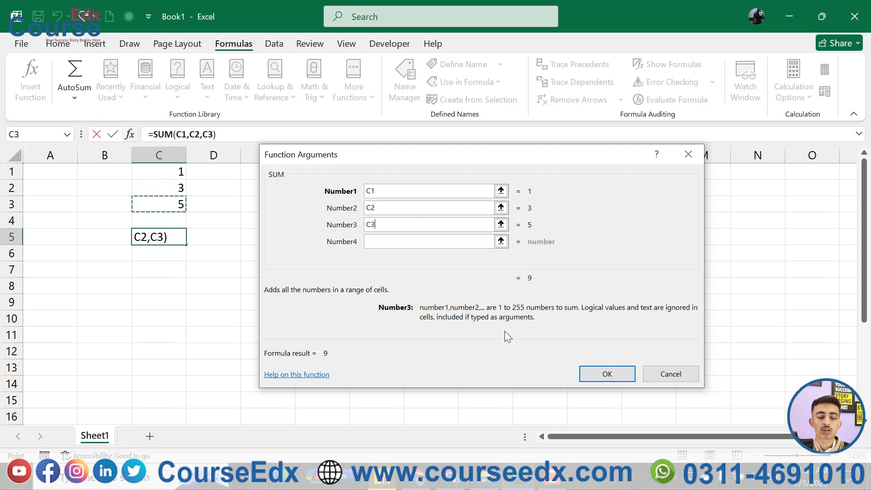
click(594, 371)
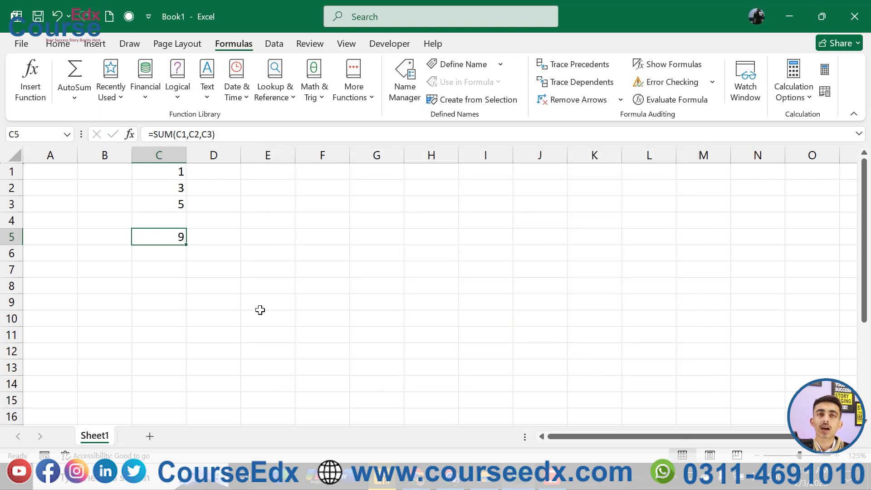
drag(175, 189, 174, 205)
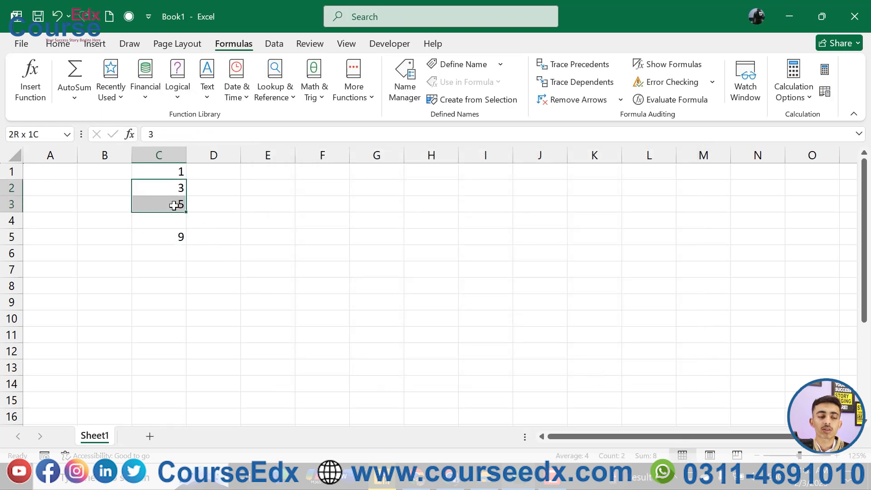
click(176, 171)
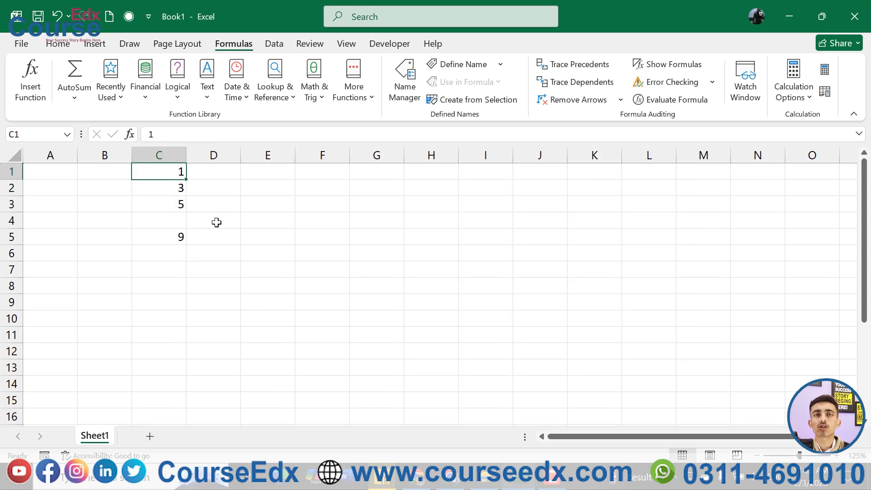
Start inserting a function in cell D5 and enter "count" as the function search text
click(217, 239)
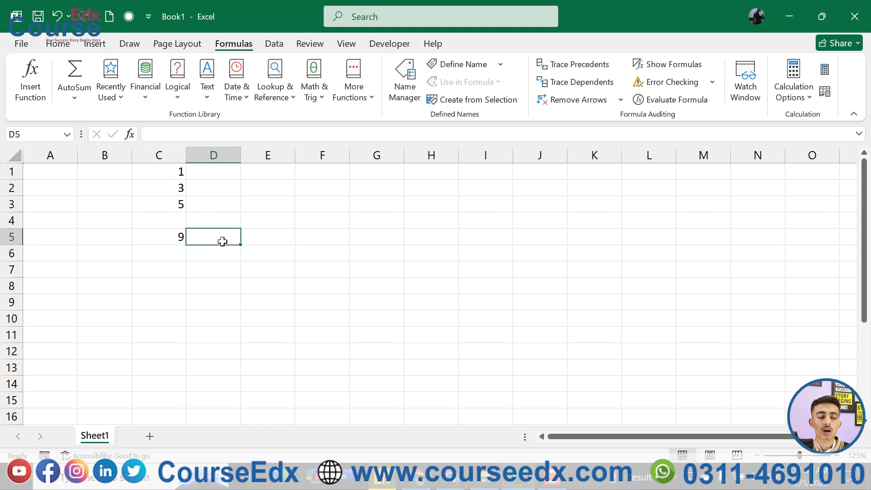
click(30, 82)
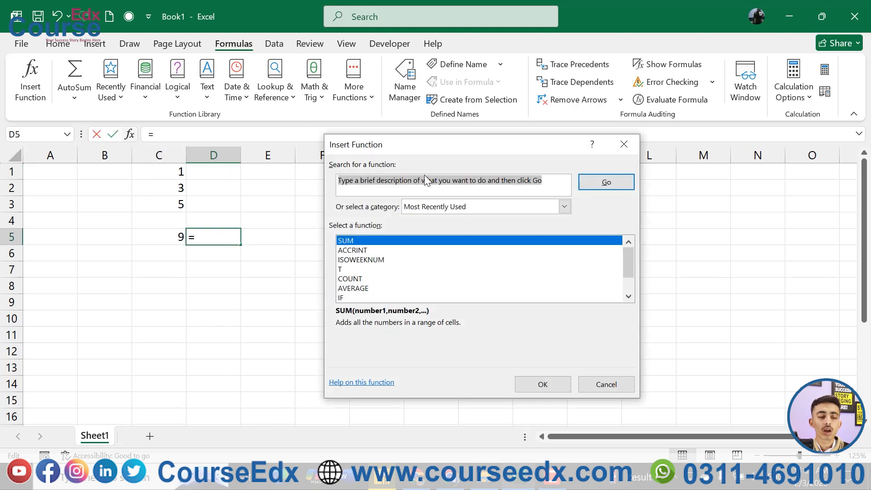
drag(555, 180, 340, 174)
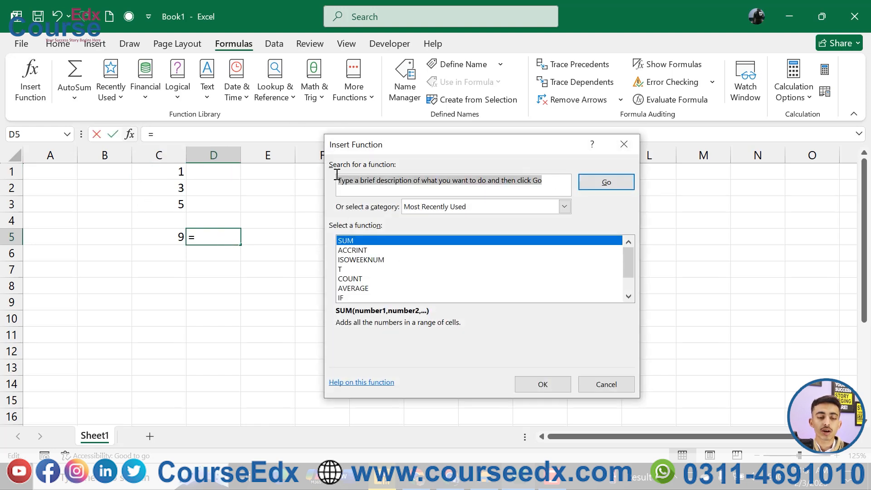
text(count)
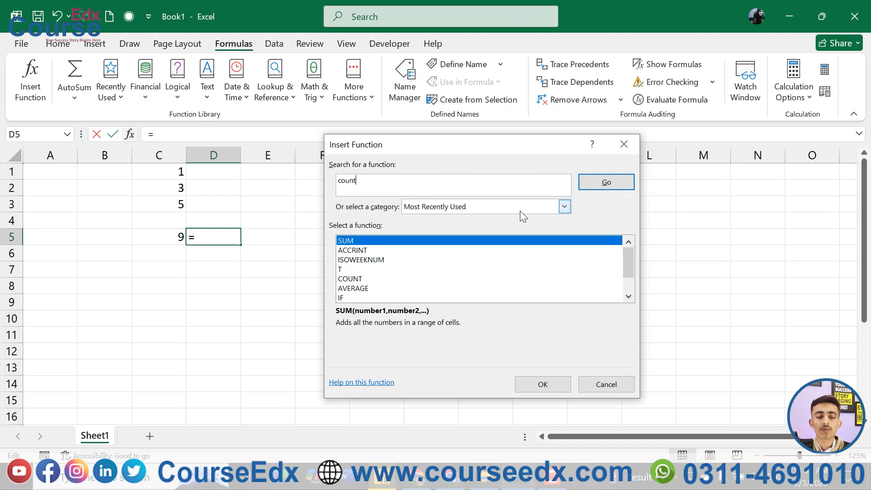
Browse the function categories and list the functions of the All category
click(553, 207)
click(553, 208)
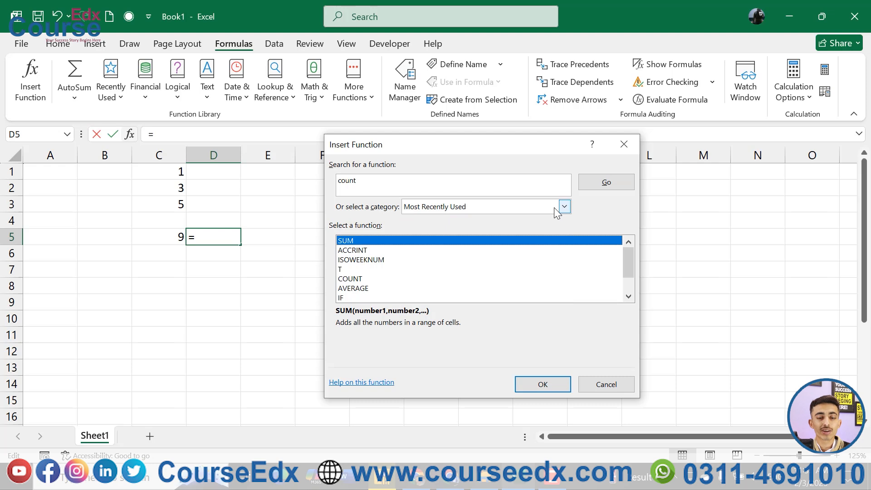
click(554, 208)
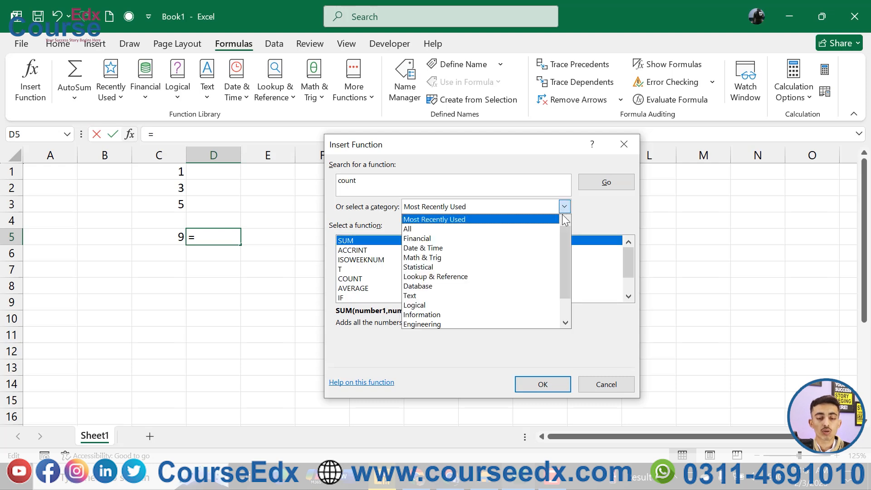
scroll(562, 278, down, 1)
scroll(558, 261, up, 1)
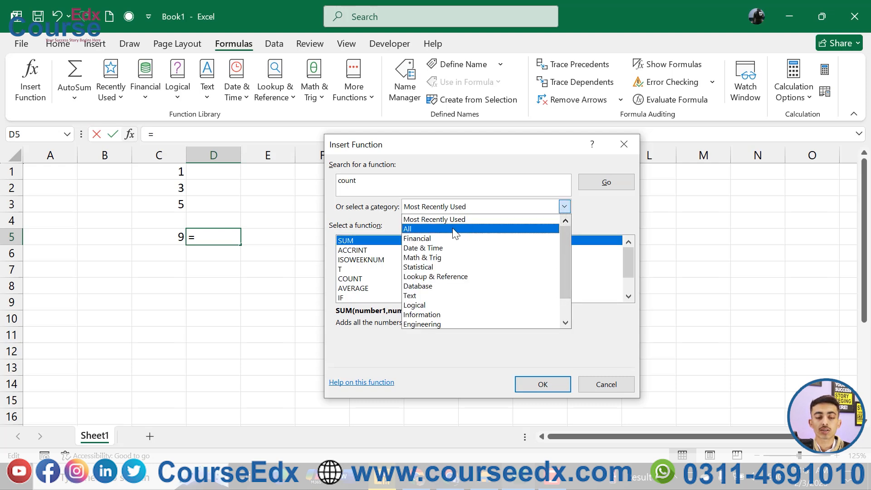
click(555, 229)
drag(624, 253, 623, 232)
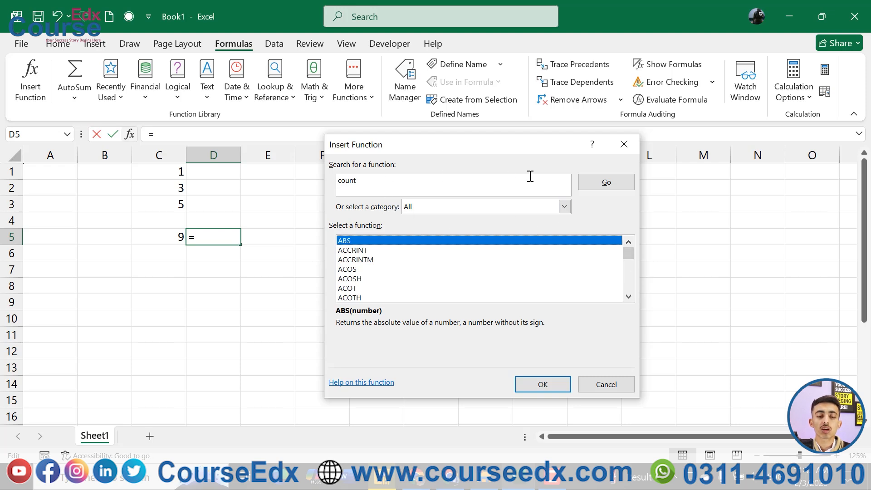
Search for "count", choose the COUNT function for cell D5 and set its Value1 argument to C1
click(594, 184)
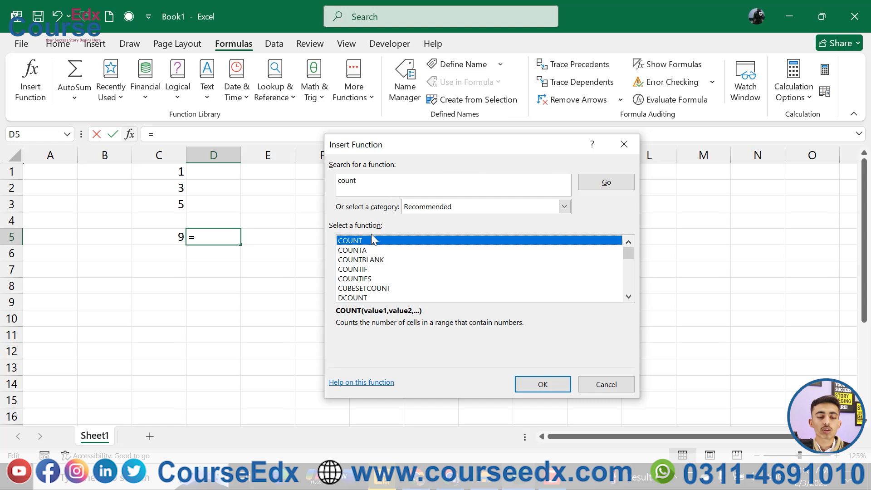
click(532, 383)
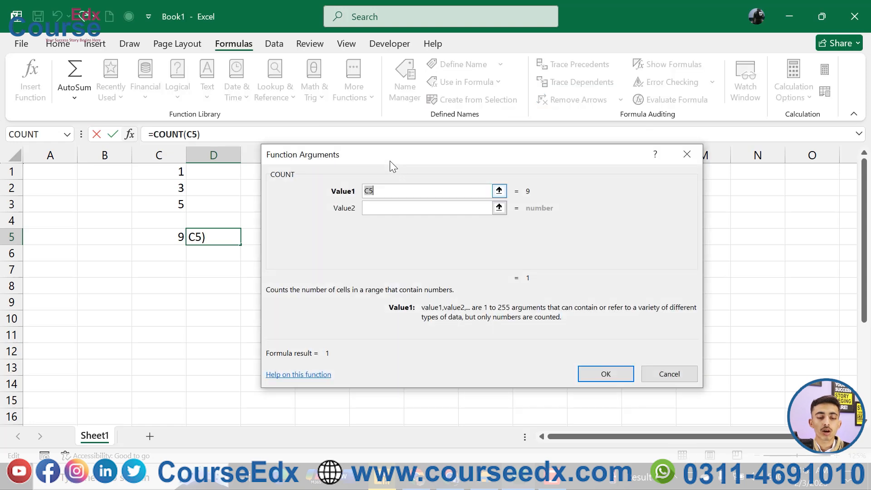
click(499, 190)
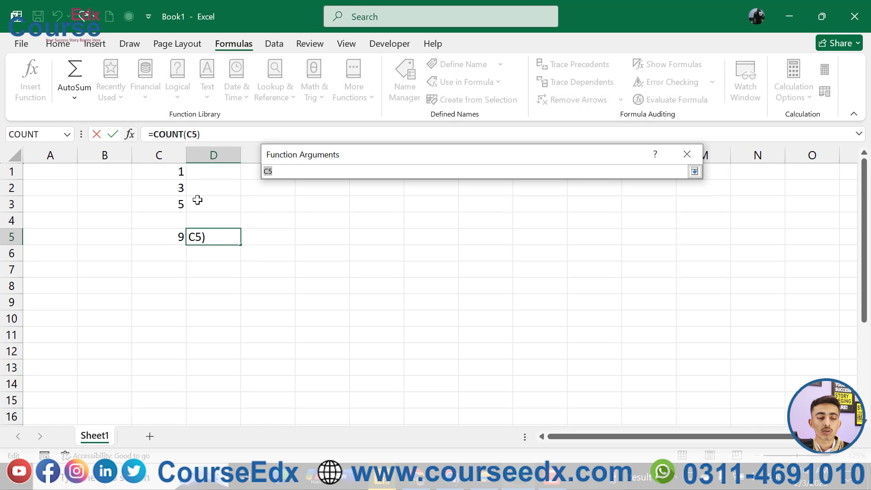
click(165, 171)
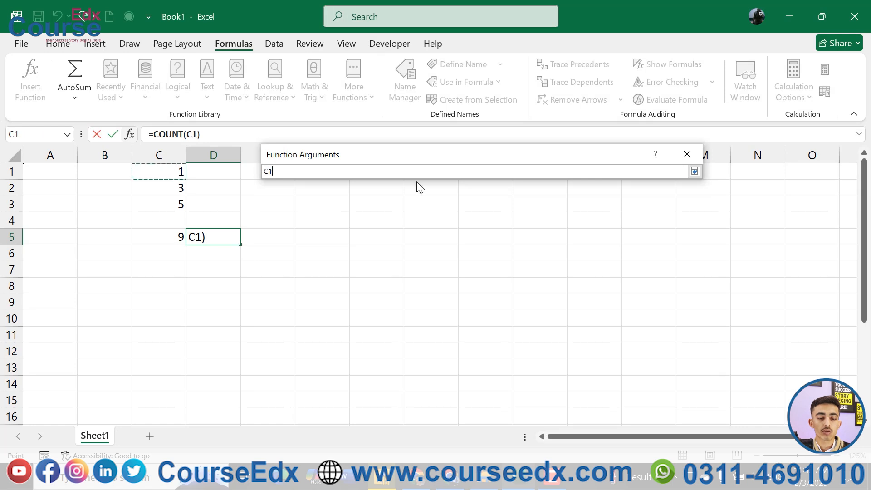
click(695, 171)
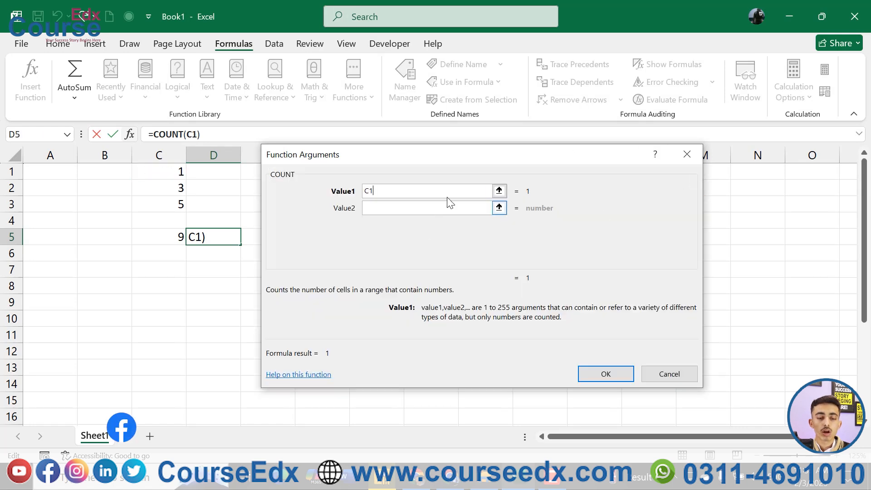
Set the COUNT arguments Value2 to C2 and Value3 to C3, and insert the formula in D5
click(436, 207)
click(181, 191)
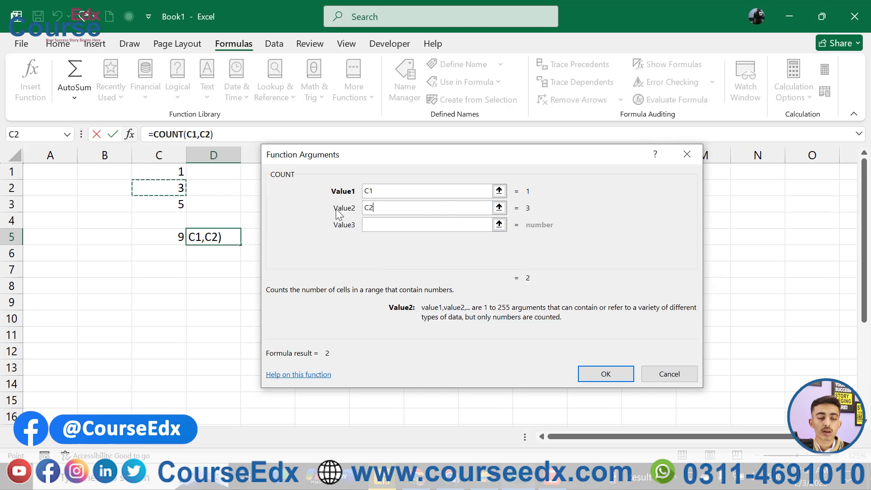
click(404, 224)
click(175, 207)
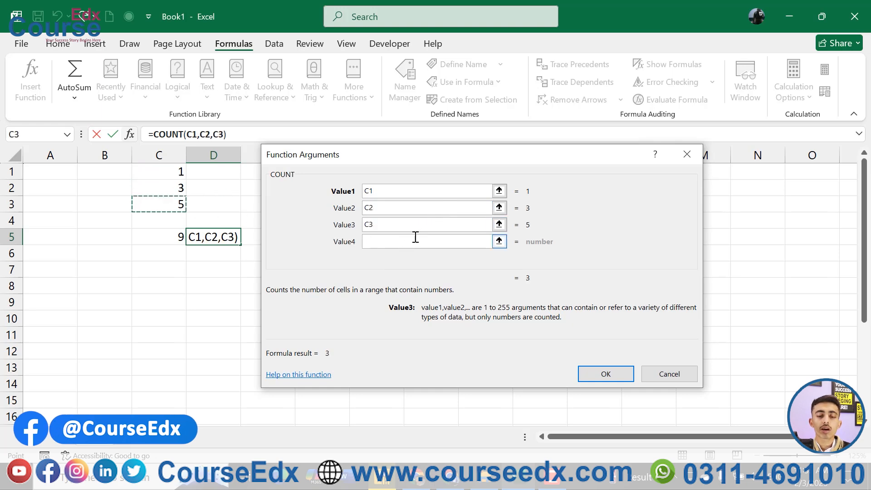
click(615, 377)
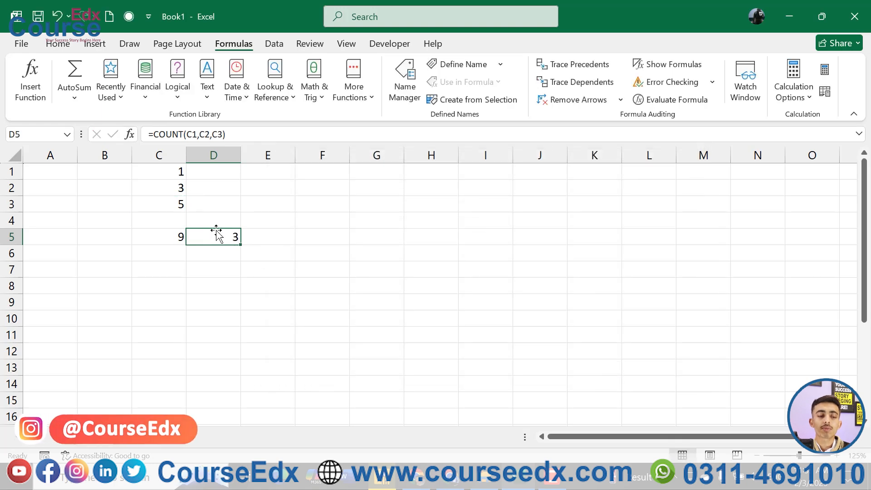
drag(172, 169, 176, 202)
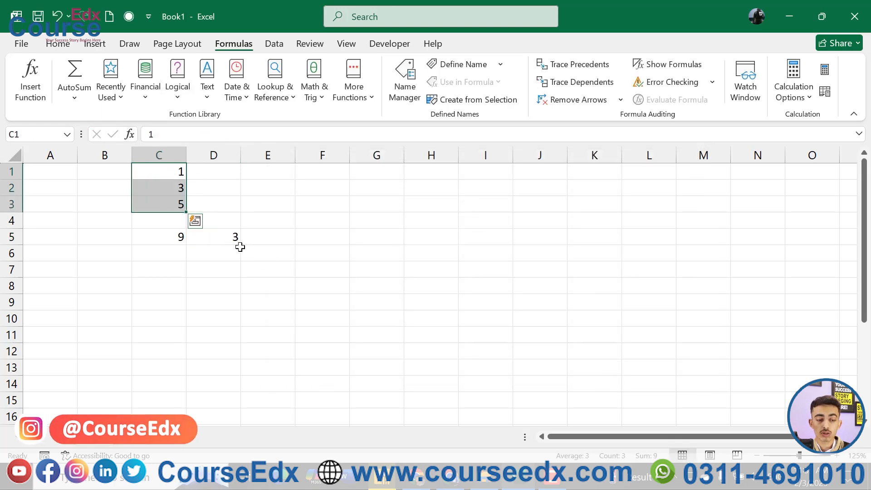
click(223, 235)
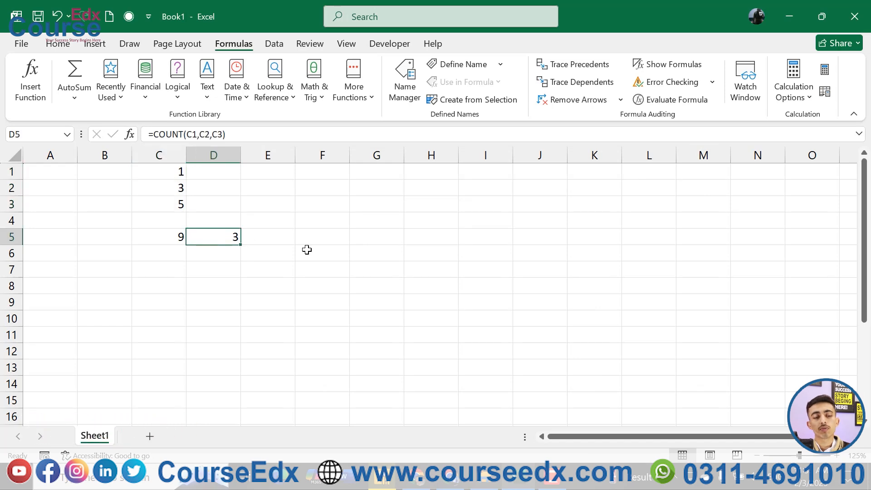
Enter the numbers 5 in cell F2 and 6 in cell F3
click(333, 193)
text(5)
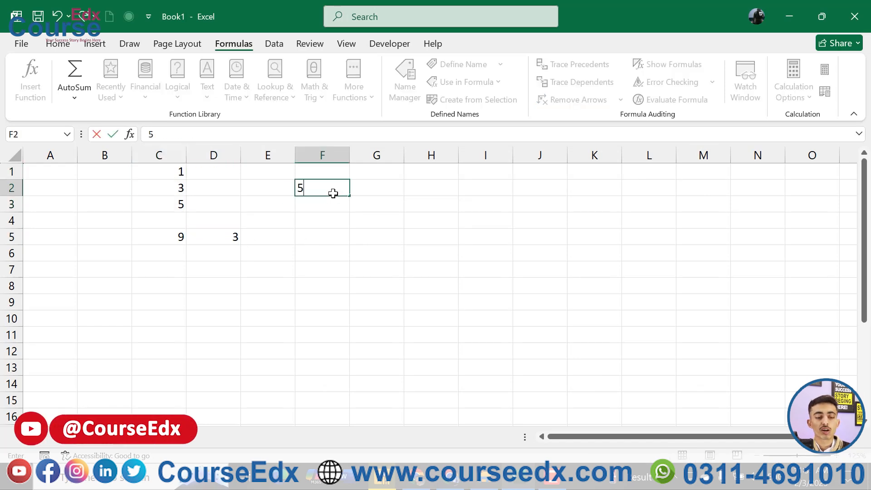
key(Return)
text(6)
key(Return)
key(Return)
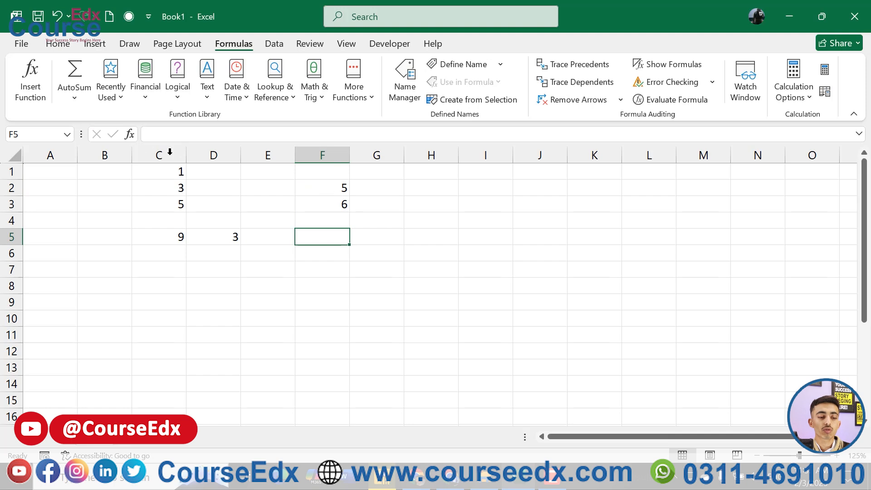
Search the function library for "product" and choose the PRODUCT function for cell F5
click(30, 80)
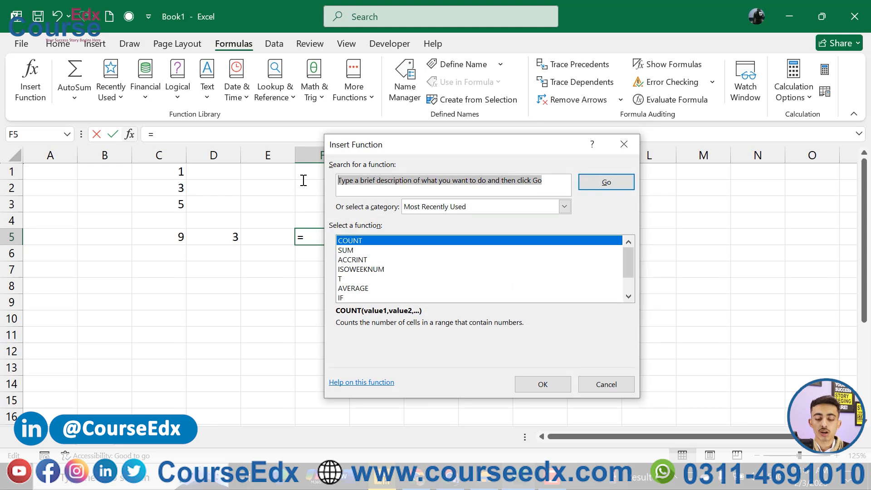
text(product)
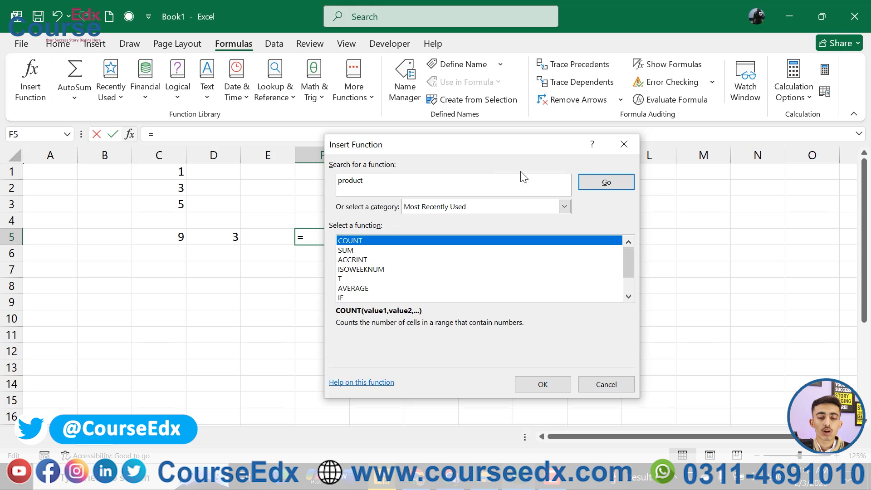
click(598, 179)
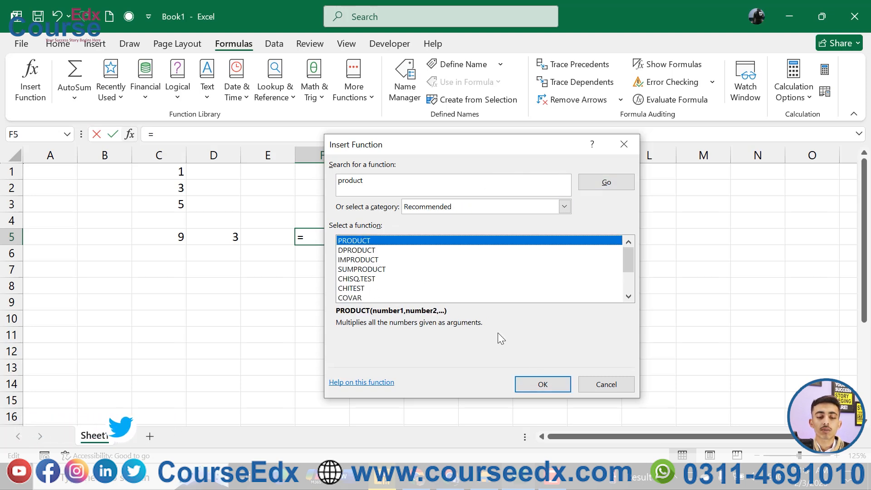
click(542, 385)
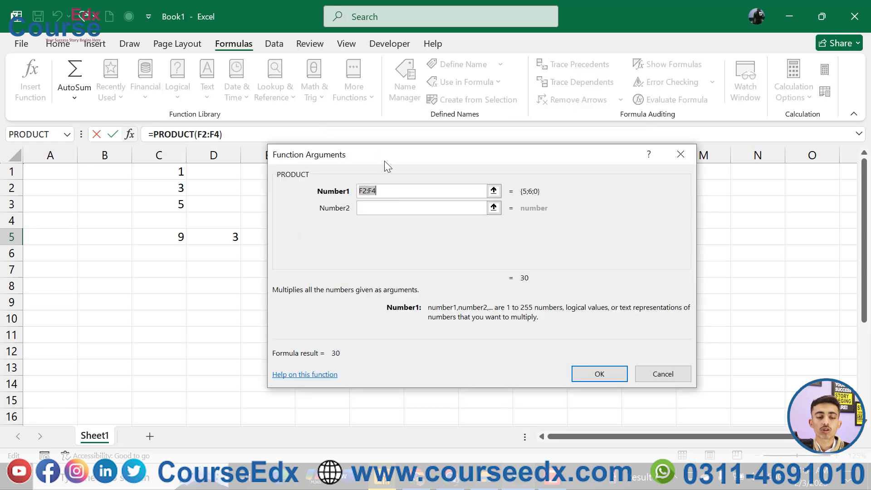
Set the PRODUCT arguments Number1 to F2 and Number2 to F3, and insert the formula in F5
drag(384, 162, 526, 166)
click(336, 188)
click(508, 210)
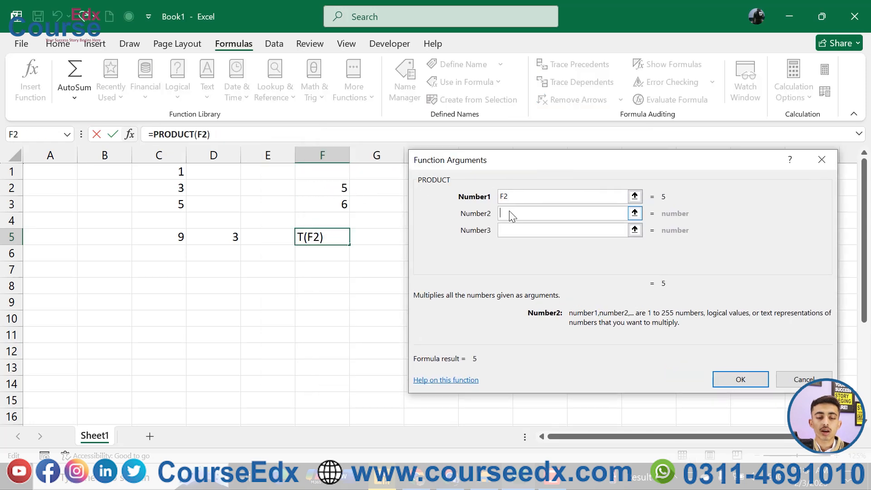
click(335, 206)
click(737, 380)
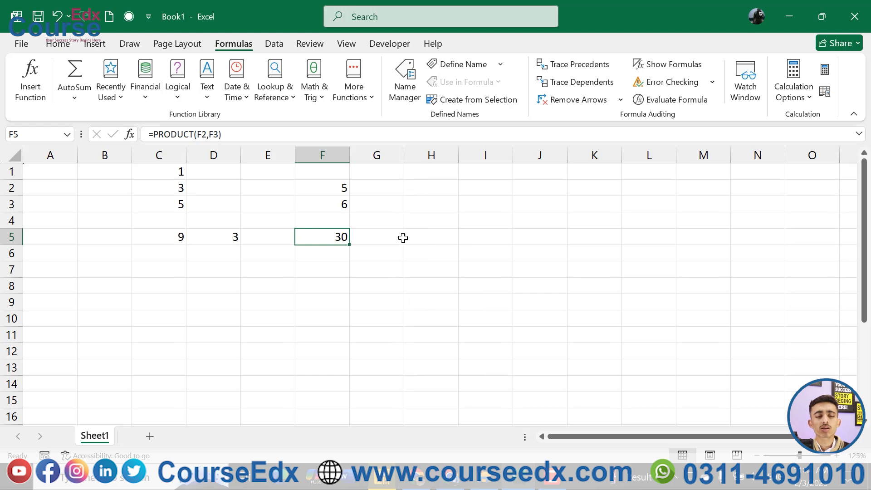
click(429, 253)
click(30, 70)
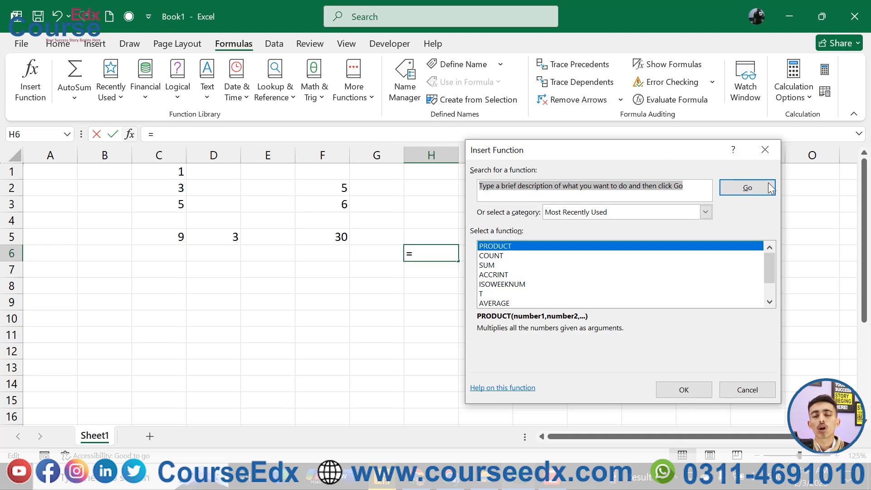
click(760, 148)
Write a SUM formula directly in cell J6 that adds the range C1:C3
text(SUM()
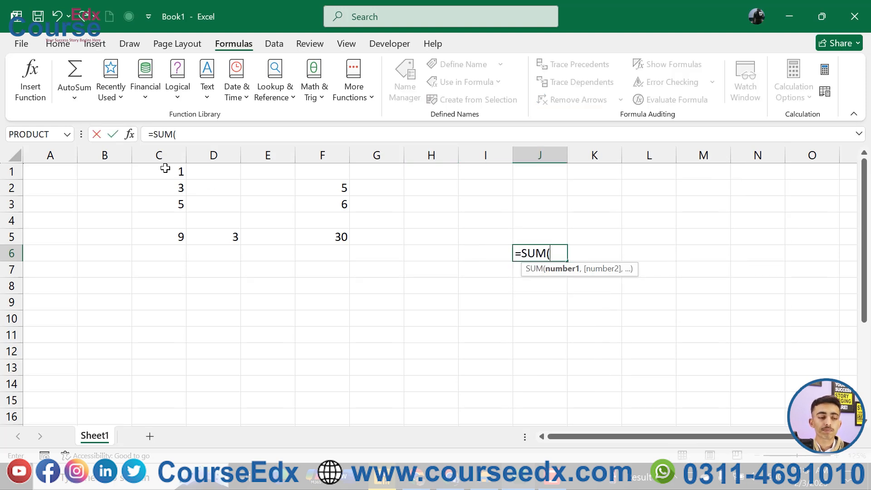
drag(165, 168, 168, 205)
key(Return)
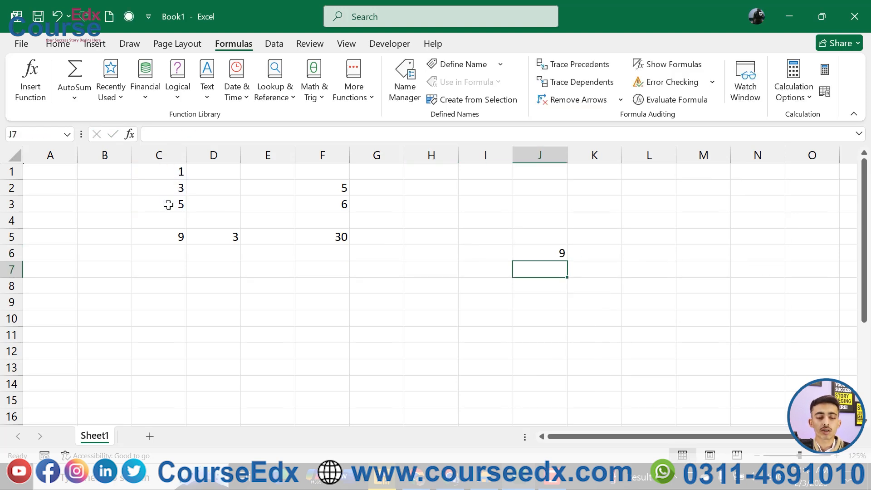
Write a COUNT formula directly in cell K6 that counts the numbers in C1:C3
click(606, 257)
text(=co)
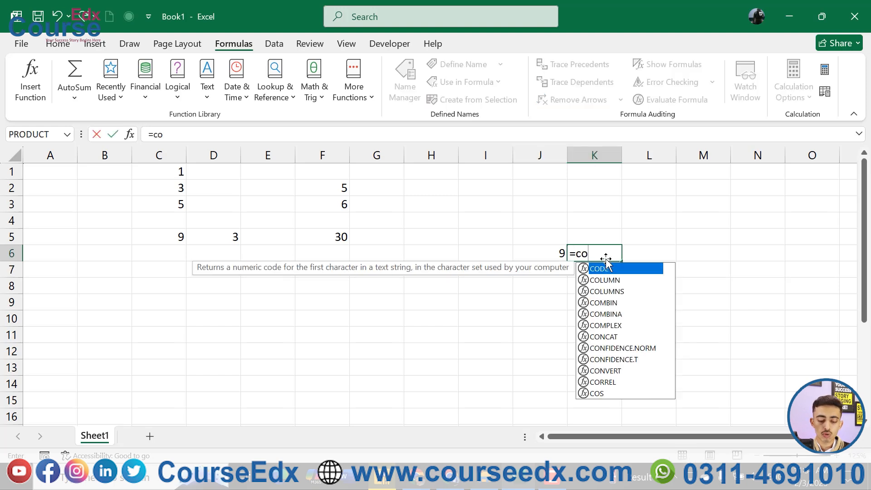
text(unt)
key(Tab)
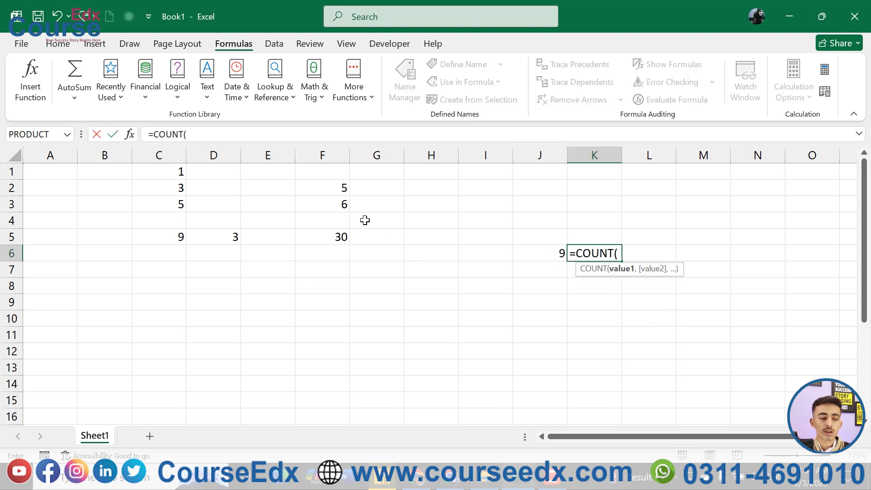
drag(166, 178, 173, 201)
key(Return)
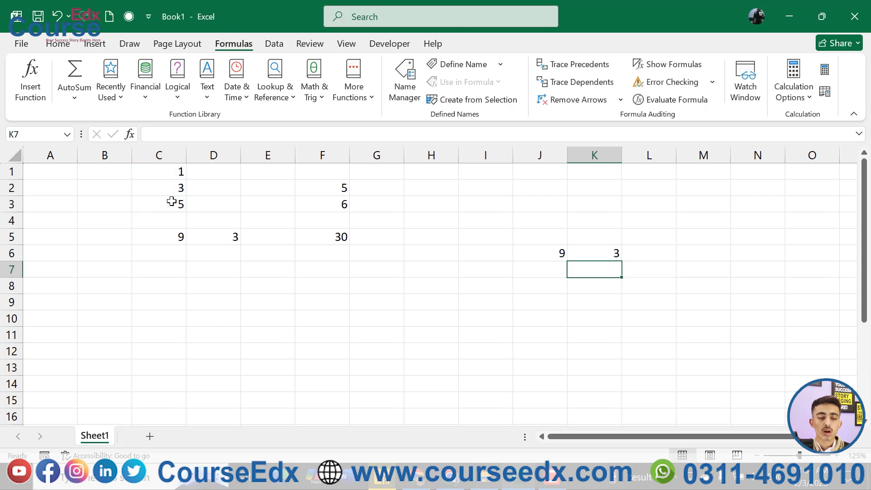
Write a PRODUCT formula directly in cell G7 that multiplies the range F2:F3
click(393, 262)
text(=pro)
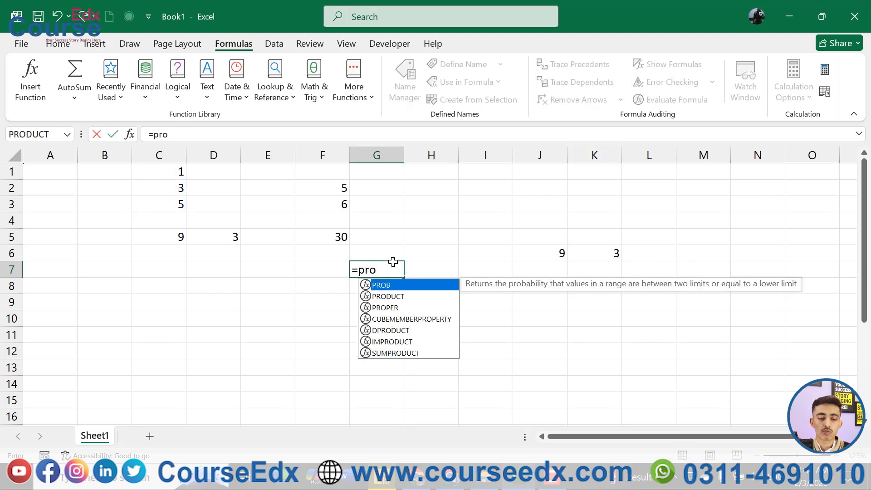
double_click(383, 299)
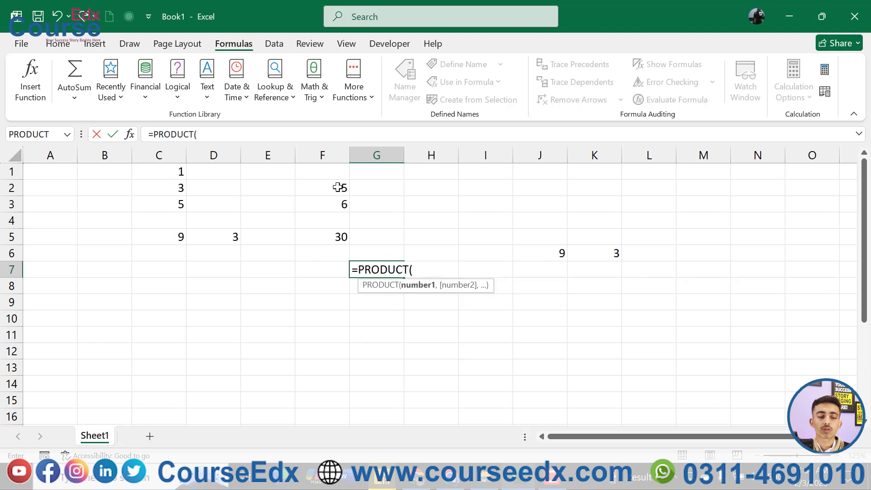
drag(337, 187, 341, 202)
key(Return)
click(441, 235)
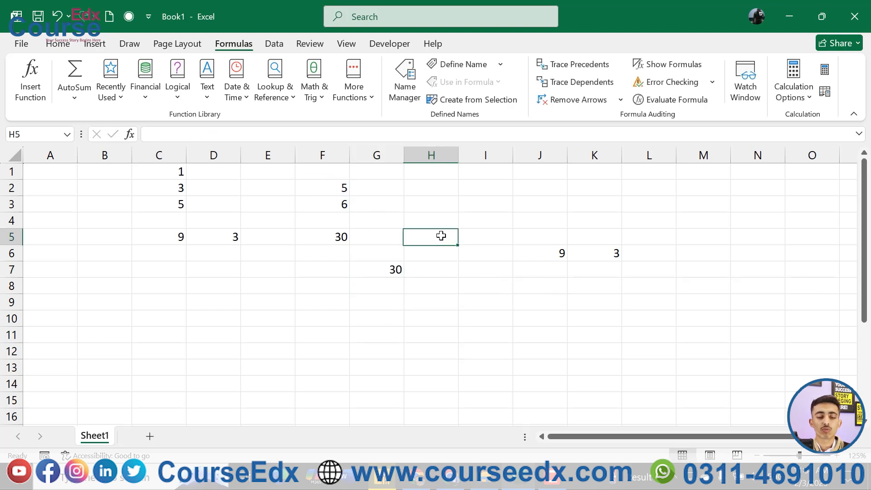
Write a formula in cell H5 that multiplies cell F2 by cell F3 with the * operator
text(=)
click(346, 188)
text(*)
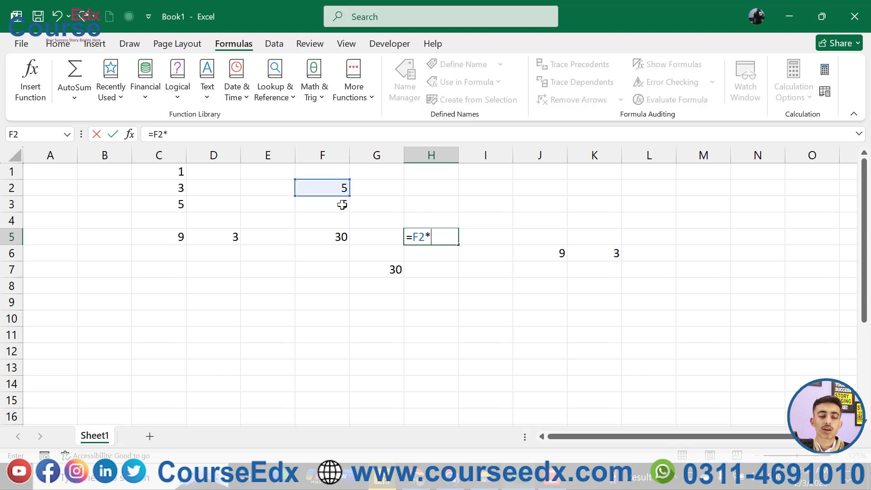
click(342, 204)
key(Return)
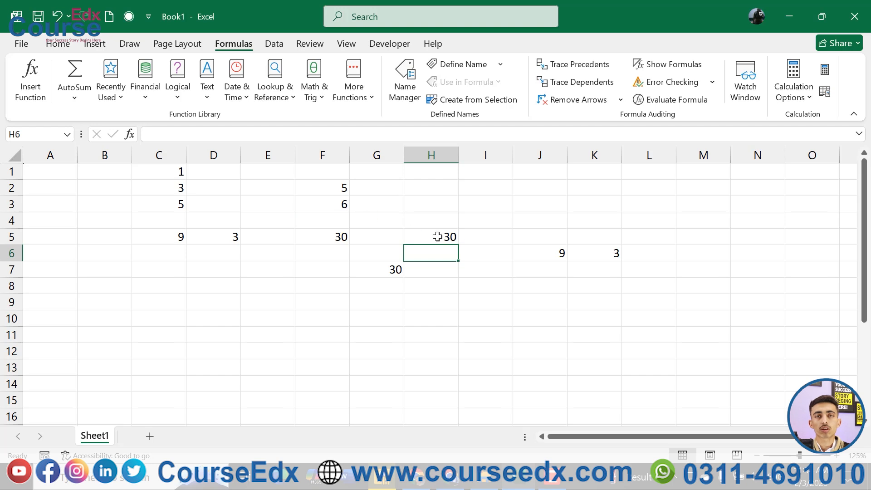
Insert a PRODUCT function in cell I9 through the Insert Function dialog, with Number1 set to F5 and Number2 to G7
click(462, 297)
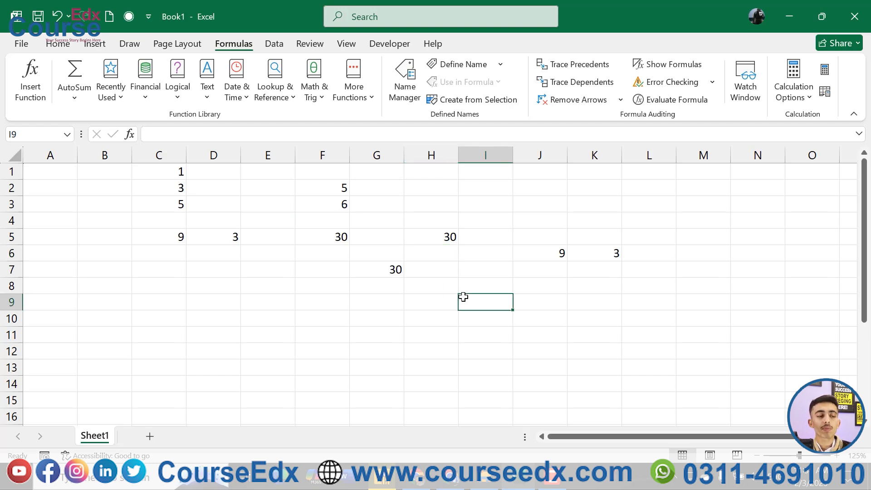
key(shift+F3)
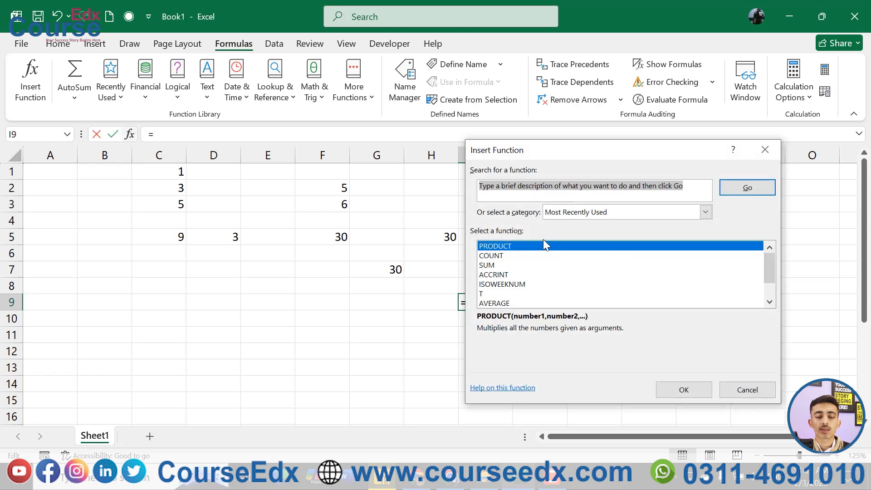
click(684, 389)
drag(468, 163, 533, 165)
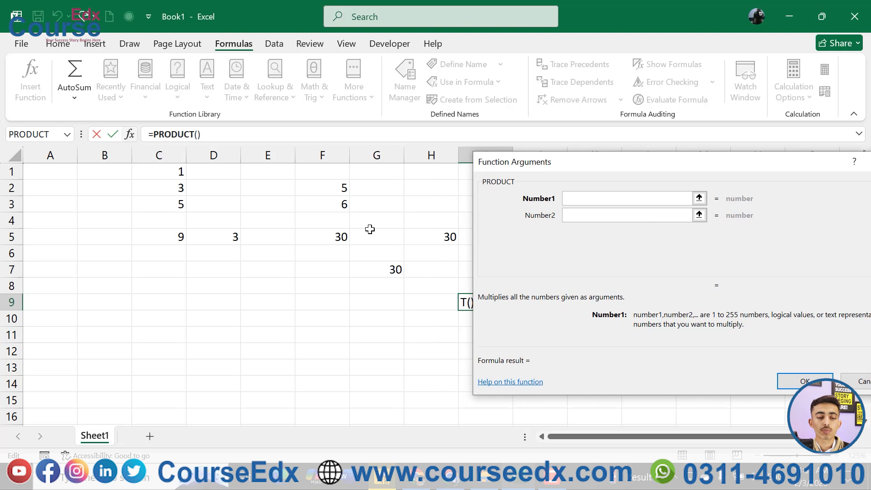
click(335, 236)
click(577, 213)
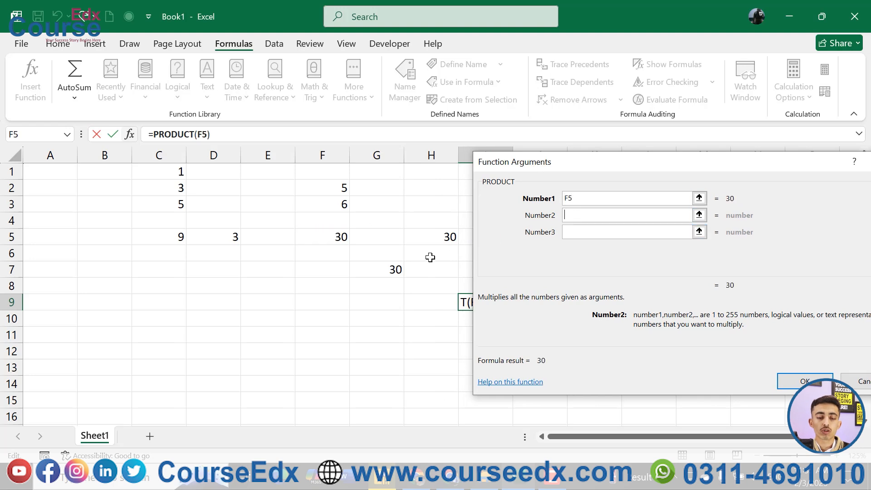
click(397, 267)
click(788, 378)
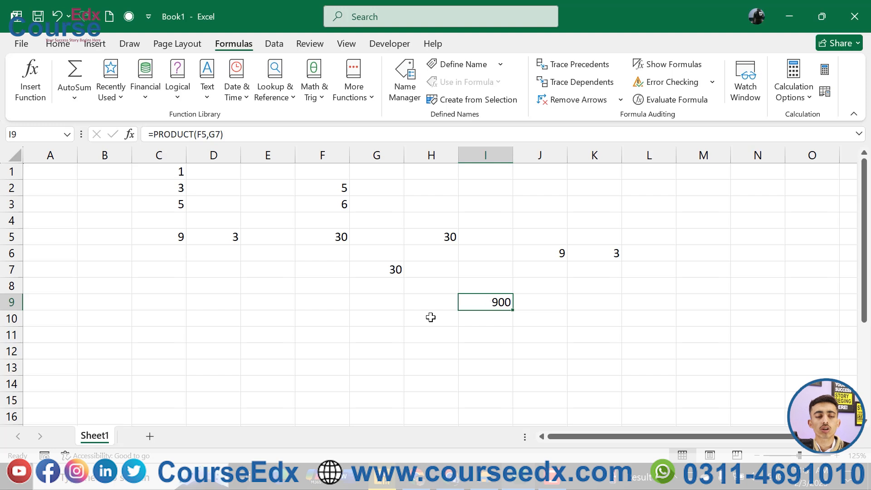
Clear the contents of the range C1:L11 to empty the worksheet
click(279, 313)
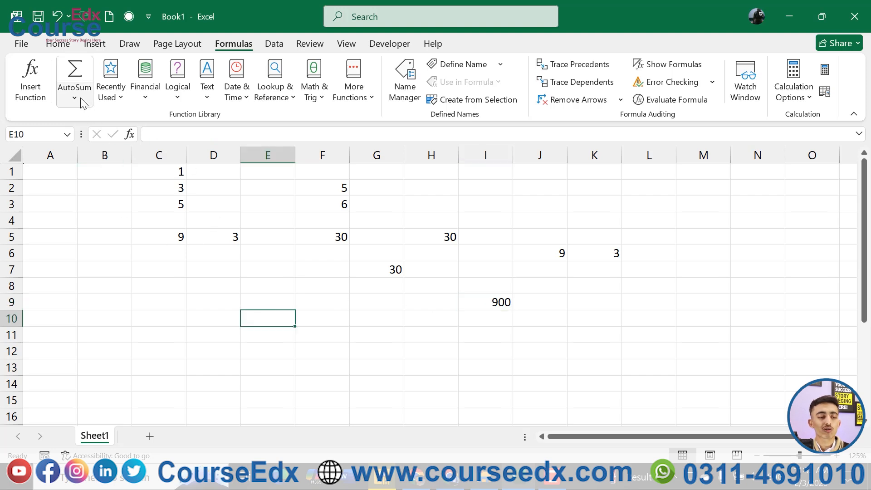
drag(156, 171, 622, 326)
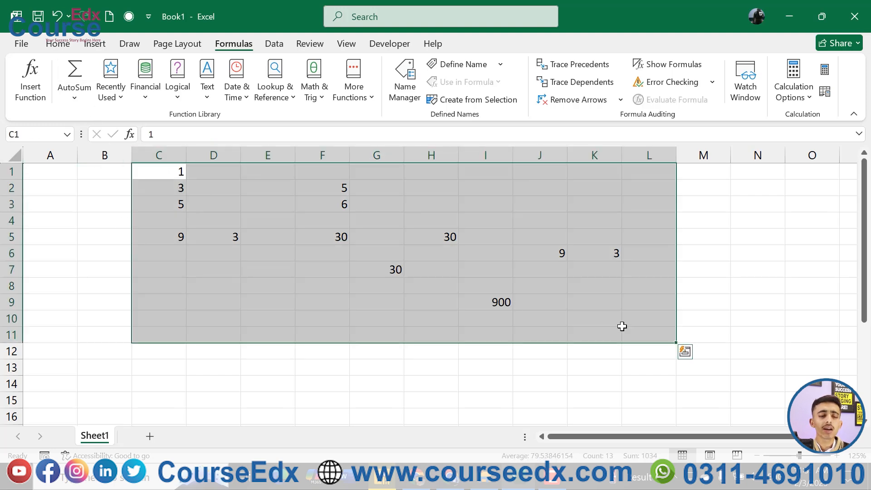
key(Delete)
click(188, 282)
click(57, 43)
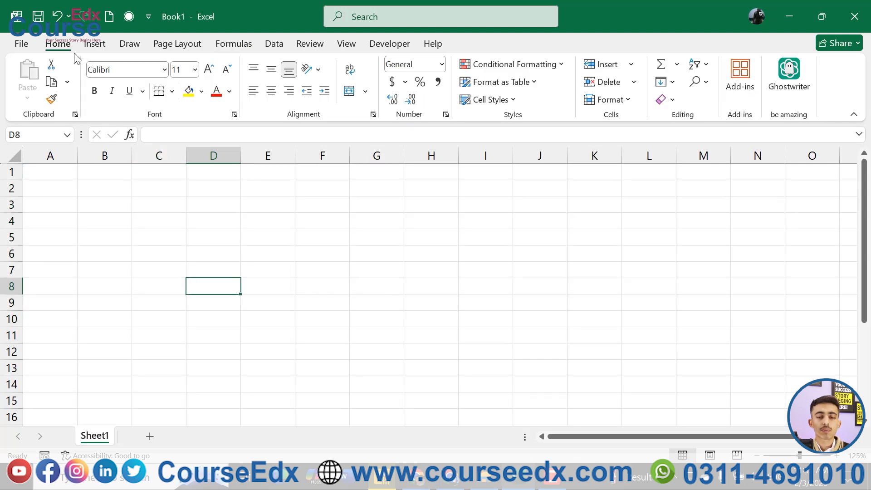
click(676, 64)
key(Escape)
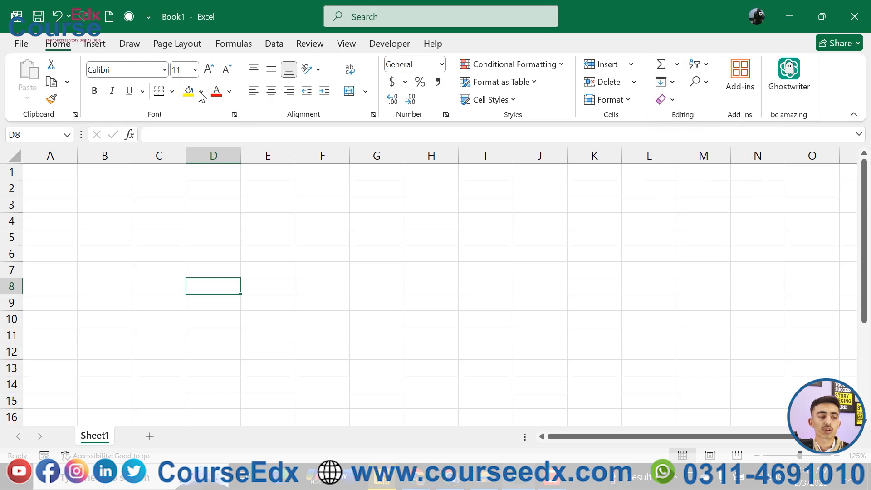
click(234, 44)
click(69, 102)
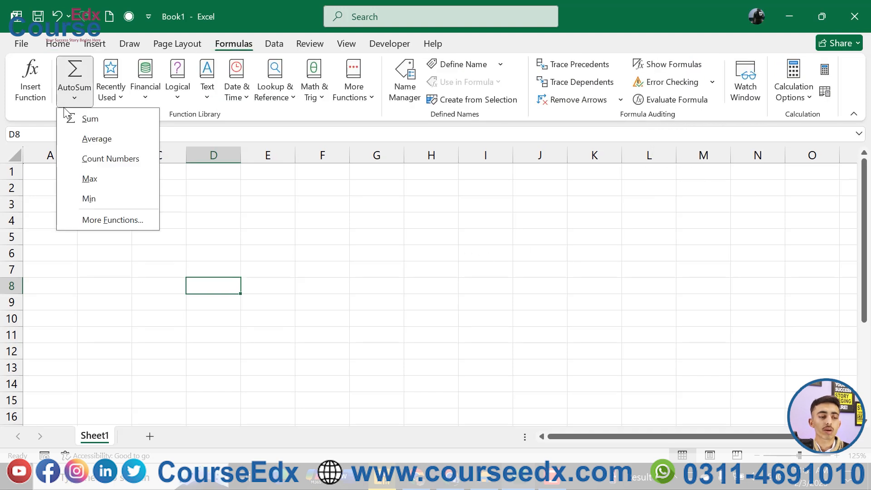
click(310, 263)
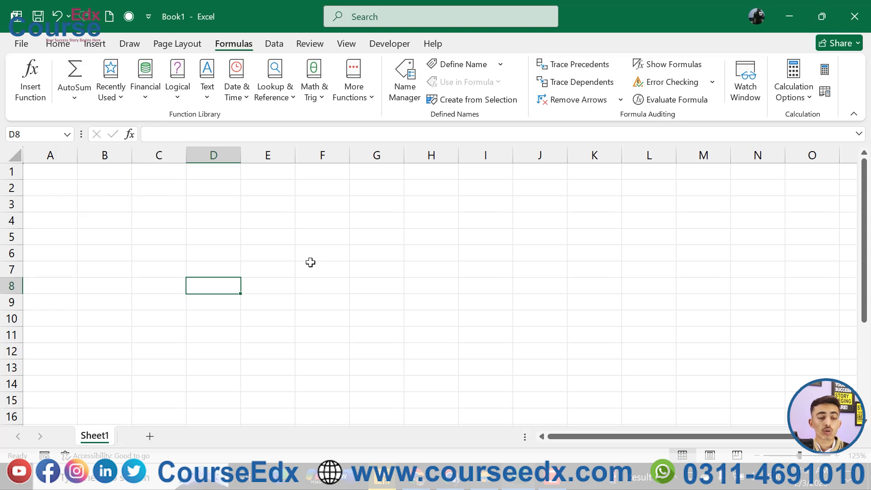
Fill cells E2 to E11 with the numbers 56, 78, 57, 57, 57, 98, 54, 36, 35 and 23
click(261, 194)
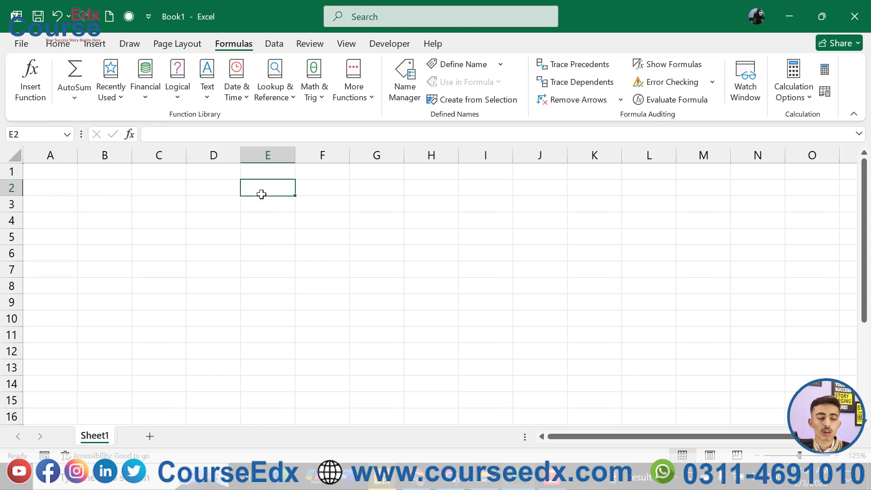
text(56)
key(Return)
text(78)
key(Return)
text(57)
key(Return)
text(57)
key(Return)
text(57)
key(Return)
text(98)
key(Return)
text(54)
key(Return)
text(36 35)
key(Return)
text(23)
key(Return)
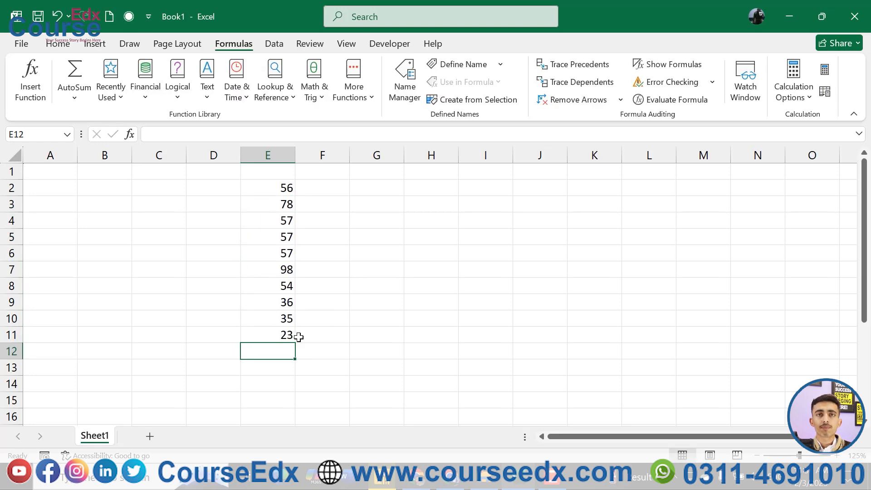
Write a SUM formula directly in cell H9 that adds the range E2:E11
click(427, 307)
text(=SUM()
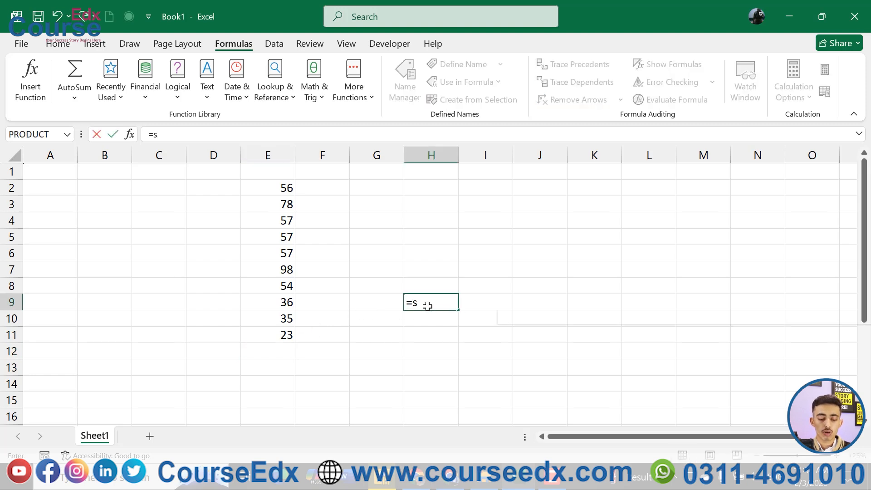
drag(276, 187, 278, 334)
key(Return)
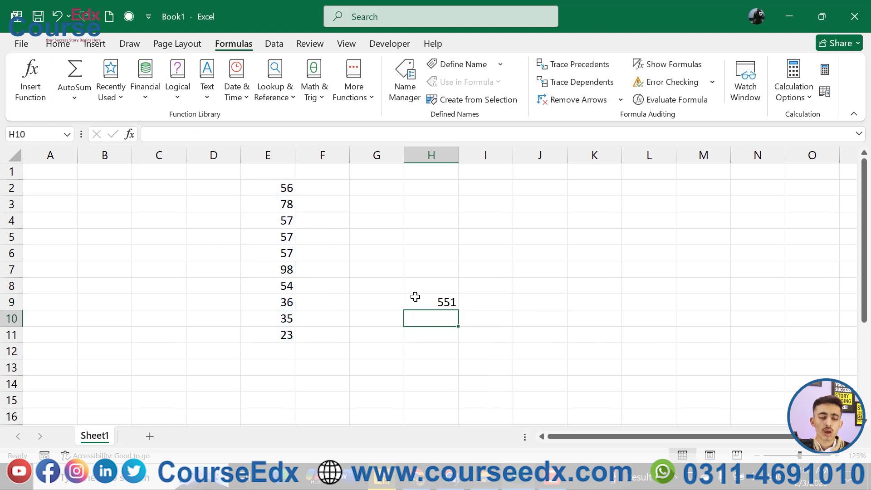
Write a formula in cell I9 that adds each cell from E2 to E11 individually with the + operator
click(491, 298)
text(=)
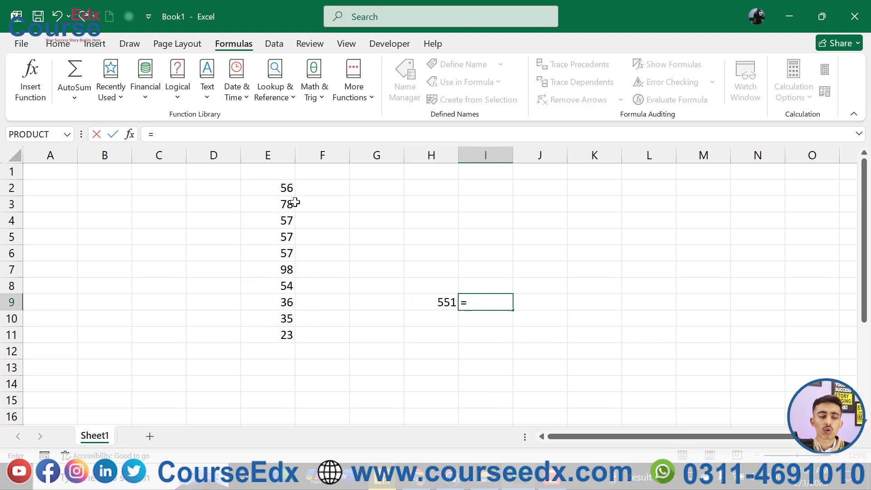
click(271, 188)
text(+)
click(279, 208)
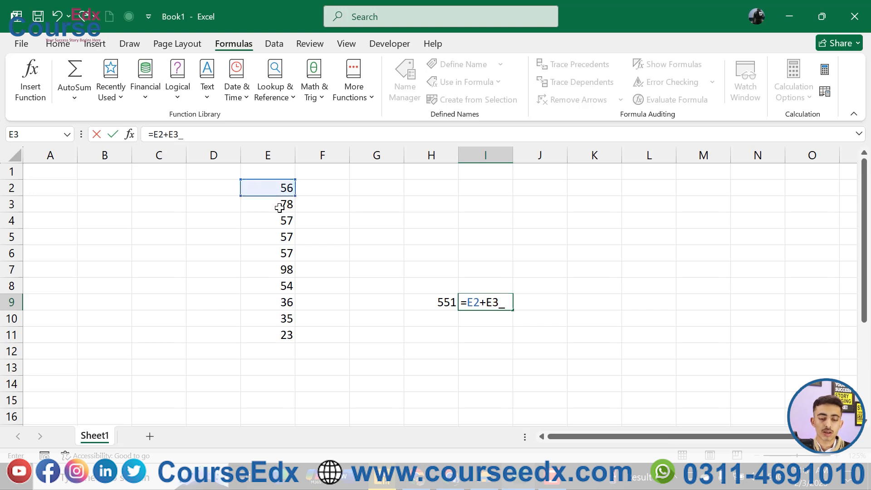
text(+)
click(284, 220)
text(+)
click(285, 237)
text(+)
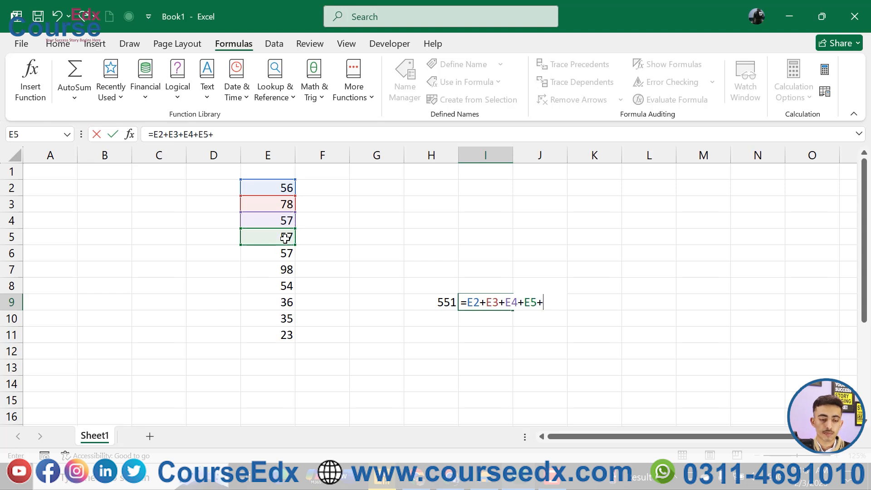
click(285, 251)
text(+)
click(284, 270)
text(+)
click(285, 284)
text(+)
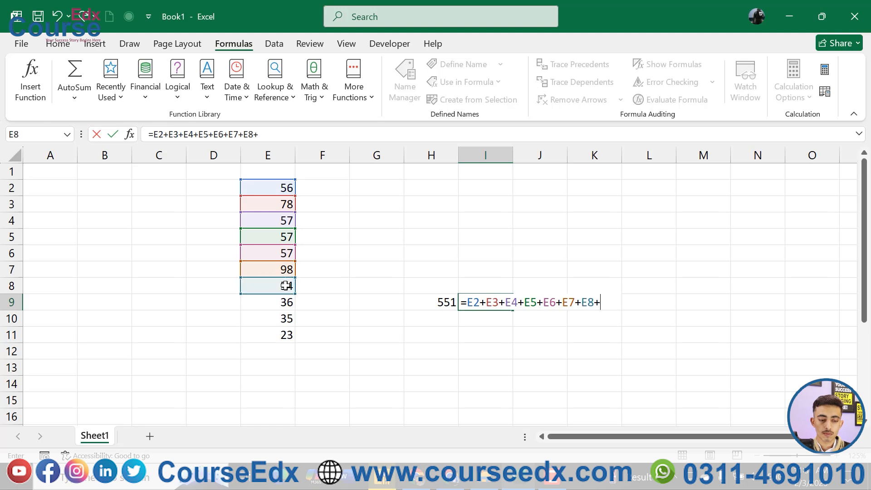
click(286, 299)
text(+)
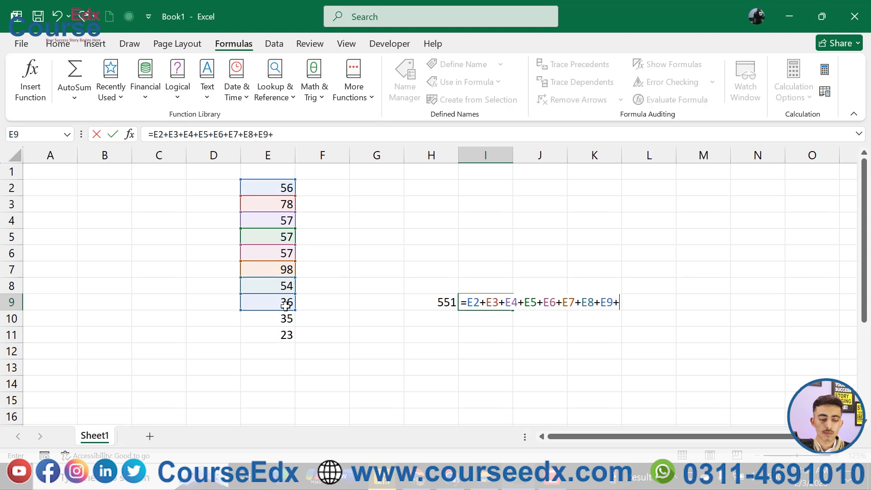
click(283, 318)
text(+)
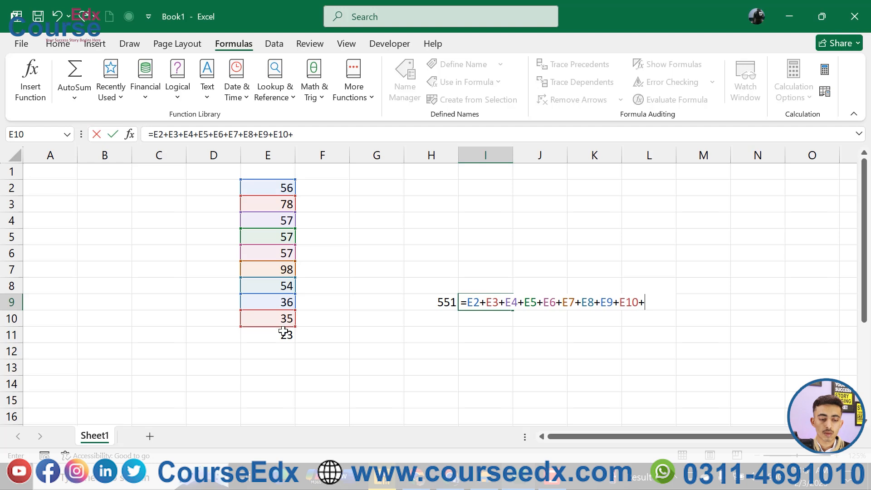
click(285, 332)
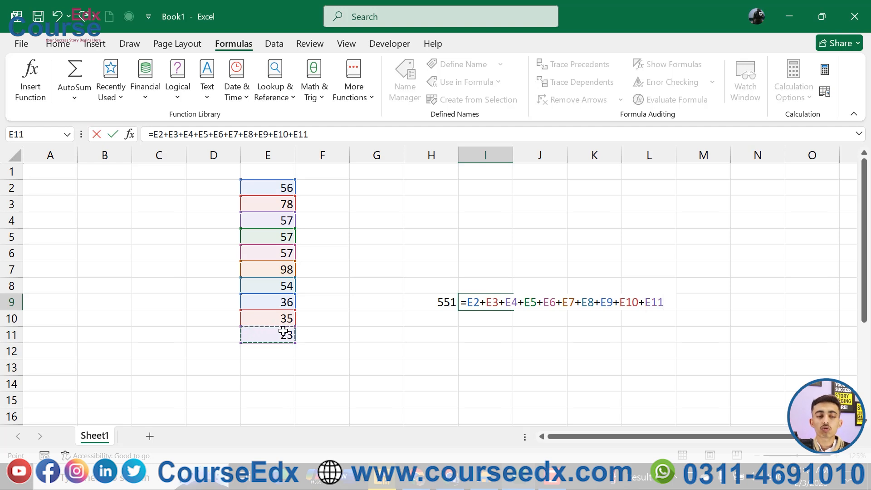
key(Return)
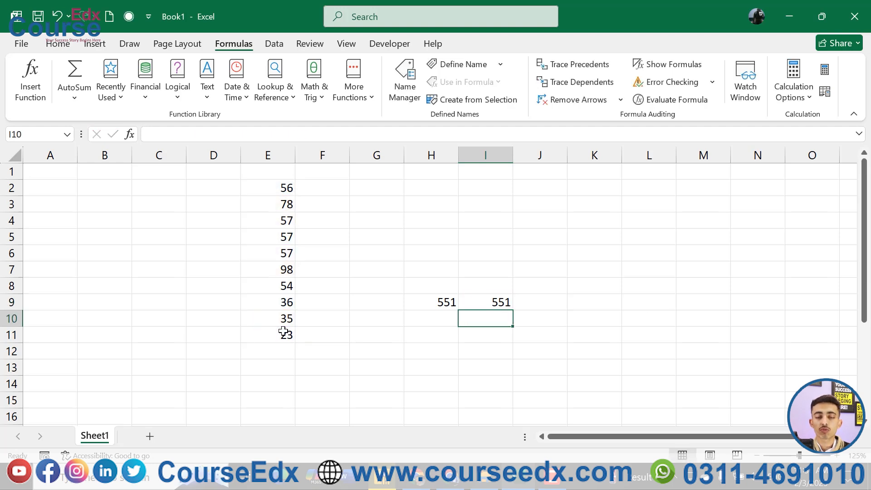
Enter the formula =56+78+57+57+57+98+54+36+35+23 in cell J9, using the plain numbers instead of cell references
click(549, 305)
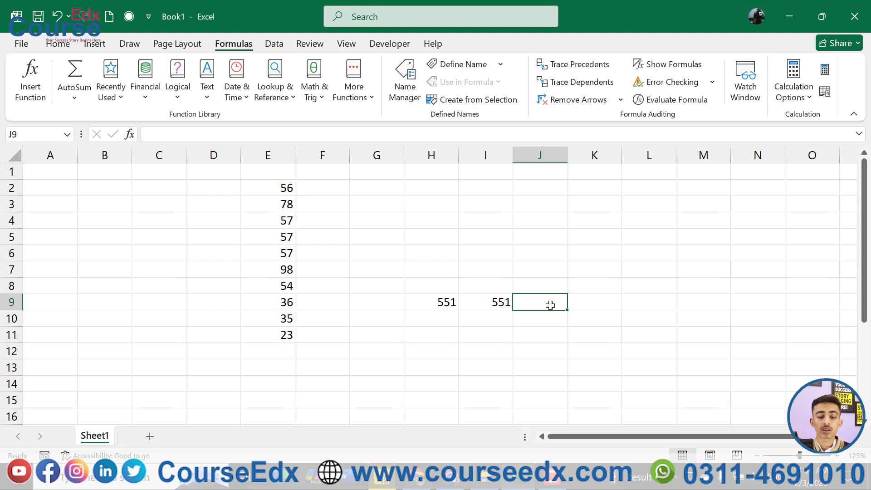
double_click(550, 306)
text(=)
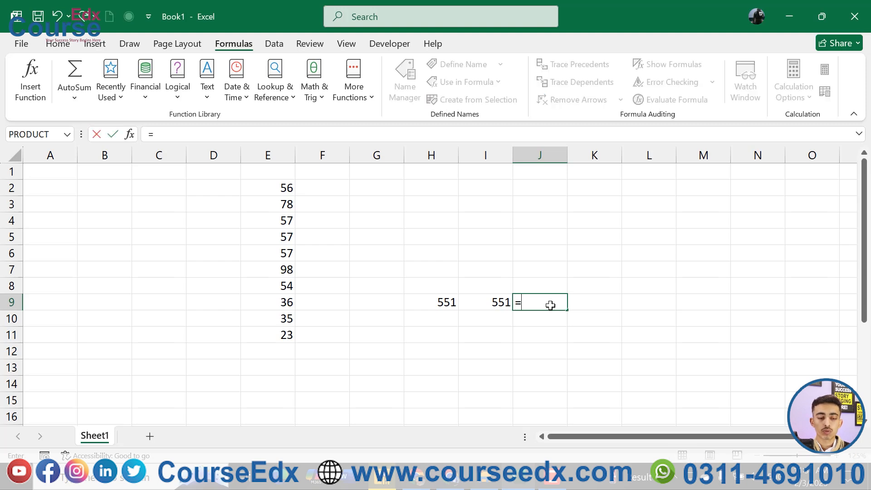
text(56+78+)
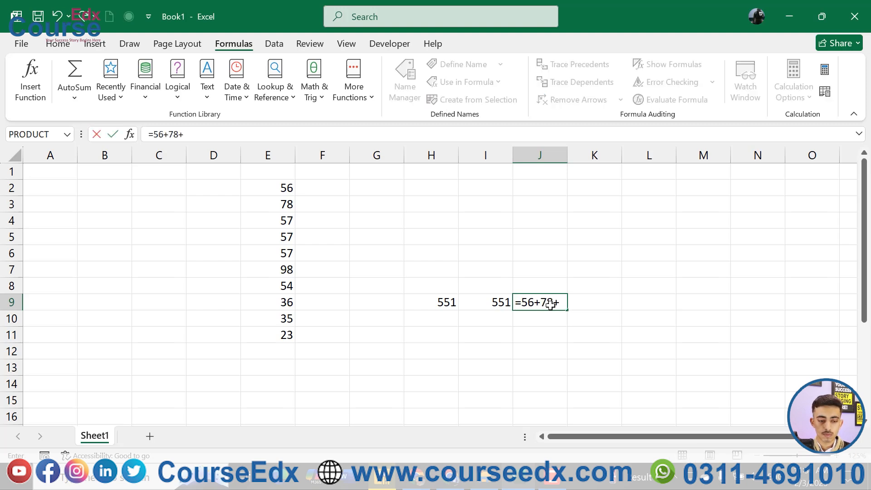
text(57+57+57+98+54+36+35+23)
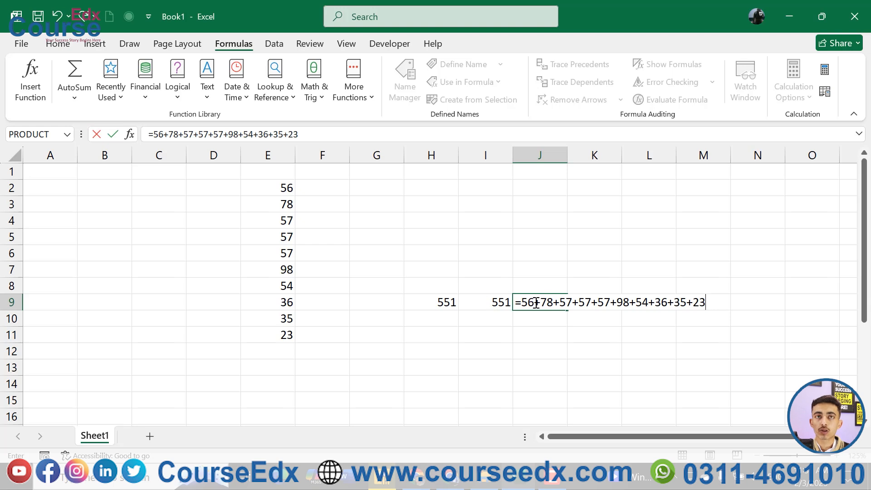
key(Return)
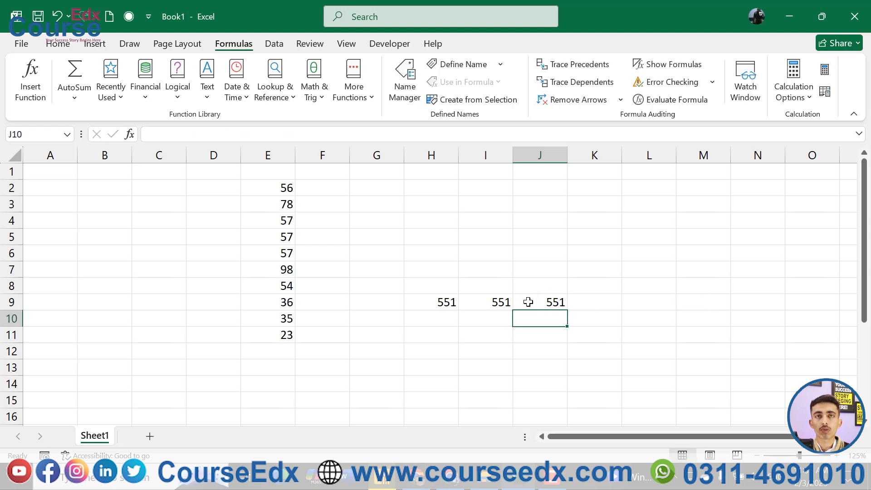
Search for sum in the Insert Function dialog for cell K9 and choose the SUM function
click(590, 305)
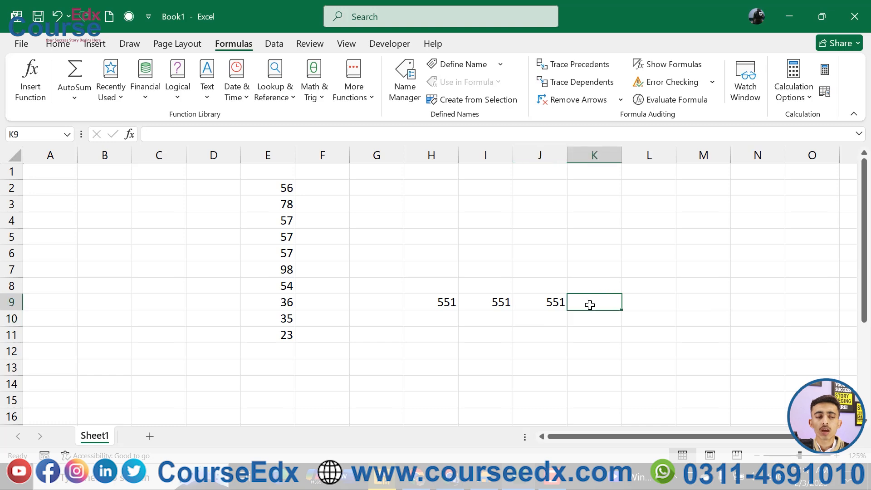
click(28, 86)
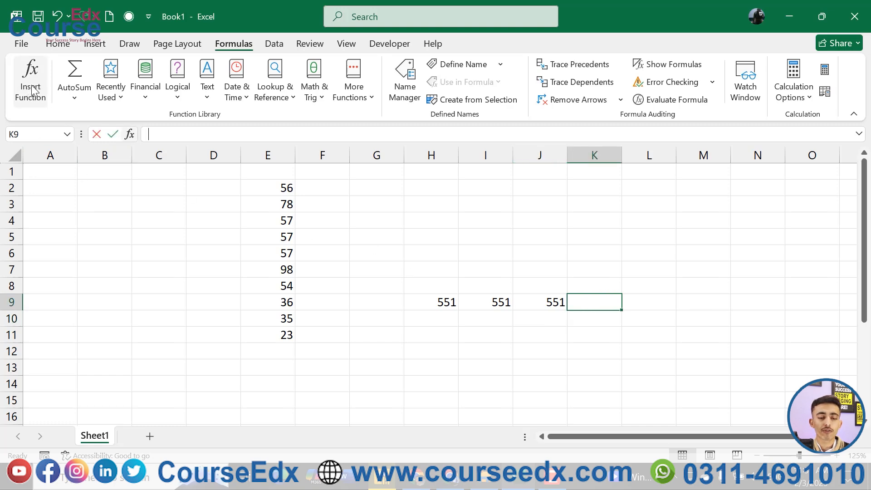
text(s)
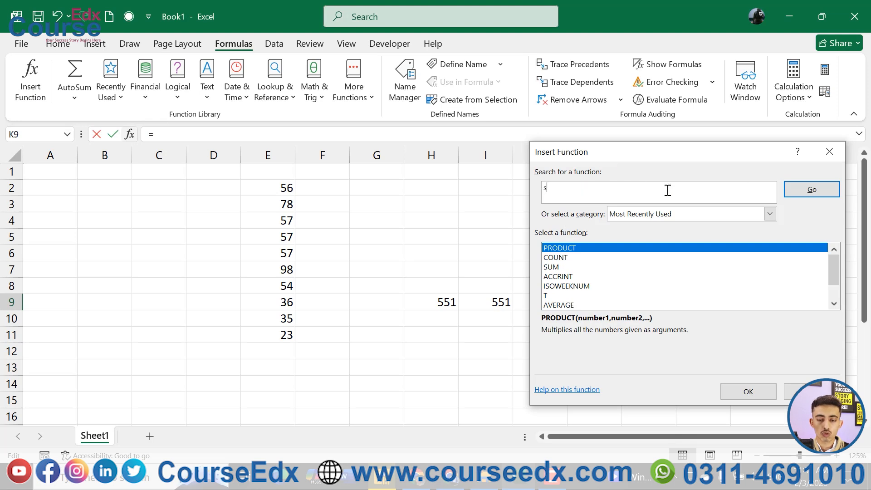
text(um)
click(799, 186)
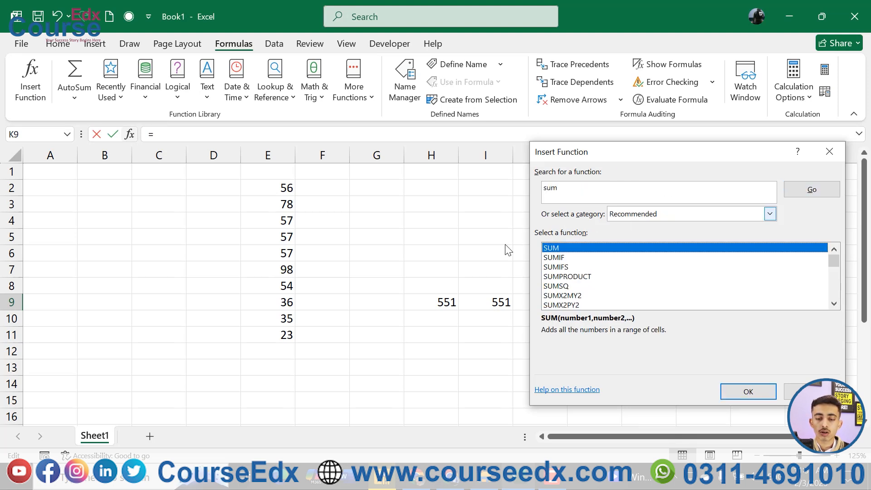
click(734, 390)
drag(453, 168, 451, 211)
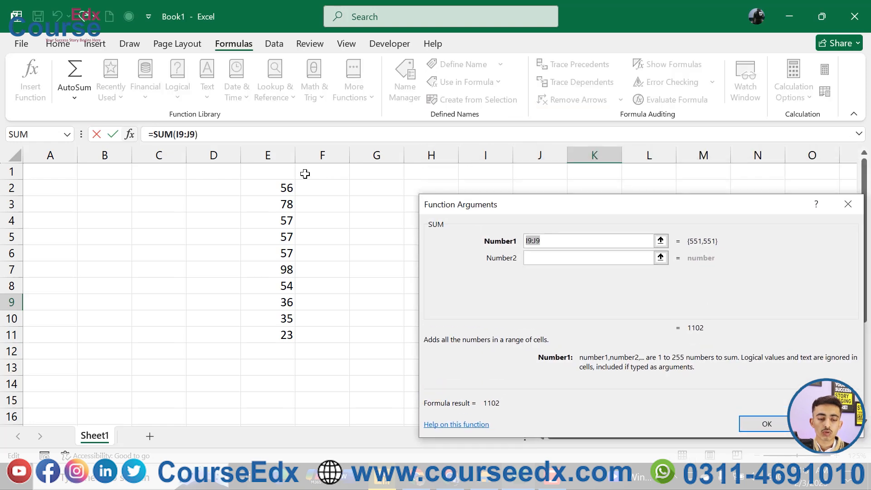
Give the SUM function in K9 the cells E2, E3, E4, E5, E6, E7, E8, E9 and E11 as separate arguments
click(285, 187)
click(542, 254)
click(287, 208)
click(534, 273)
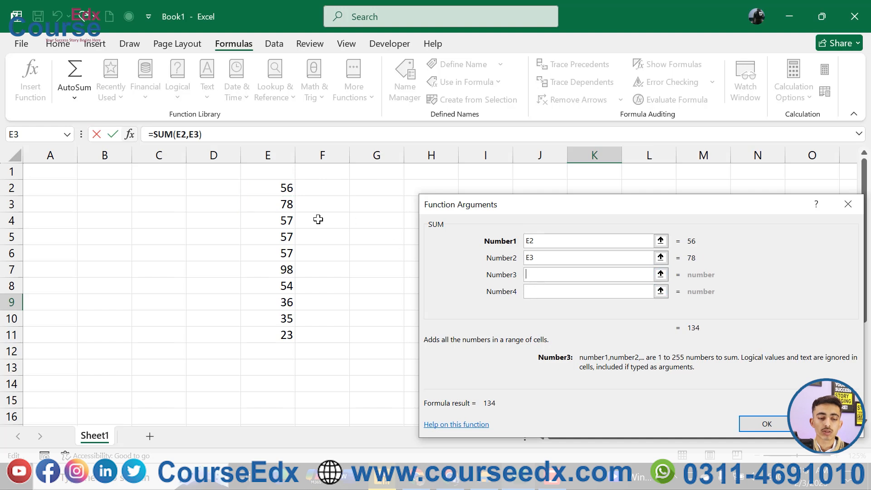
click(286, 220)
click(540, 291)
click(286, 236)
click(544, 307)
click(286, 253)
double_click(845, 310)
click(560, 294)
click(284, 268)
click(550, 311)
click(284, 283)
click(845, 309)
click(567, 307)
click(286, 302)
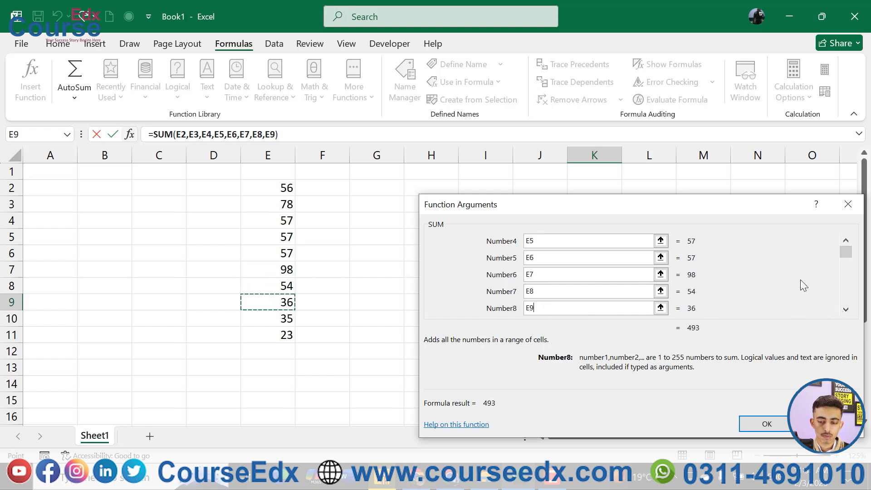
click(845, 309)
click(573, 308)
click(286, 335)
key(Tab)
drag(848, 256, 846, 240)
click(767, 424)
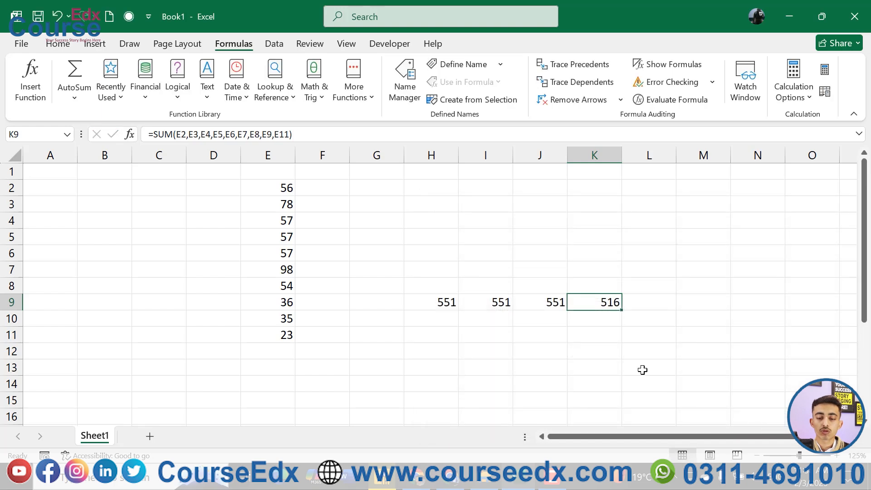
Add the missing cell E10 as the last argument of the SUM formula in K9
double_click(613, 303)
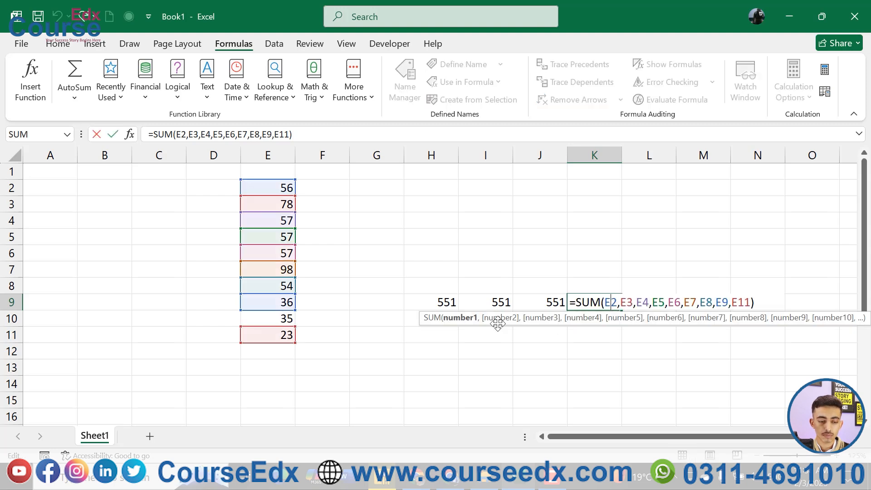
click(275, 318)
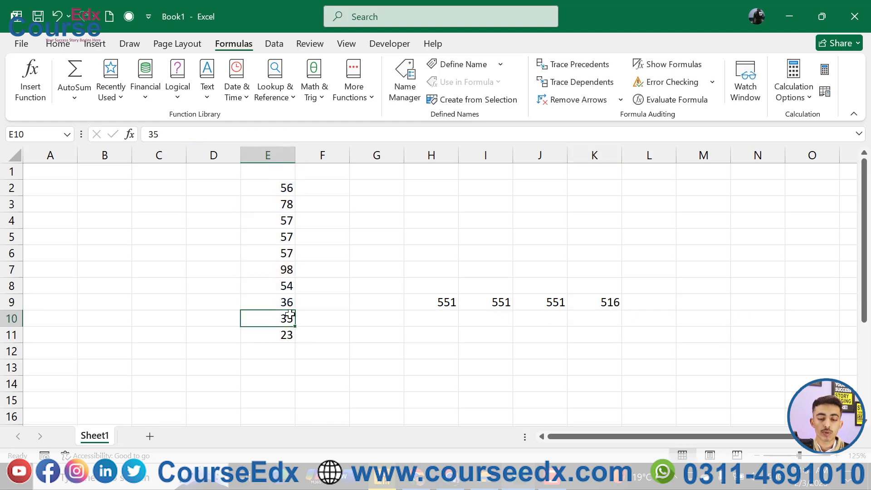
double_click(575, 302)
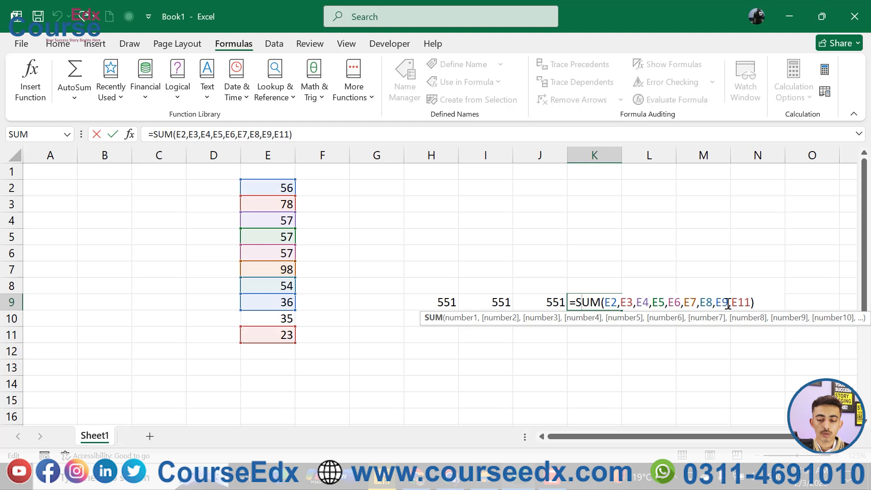
click(750, 303)
text(,)
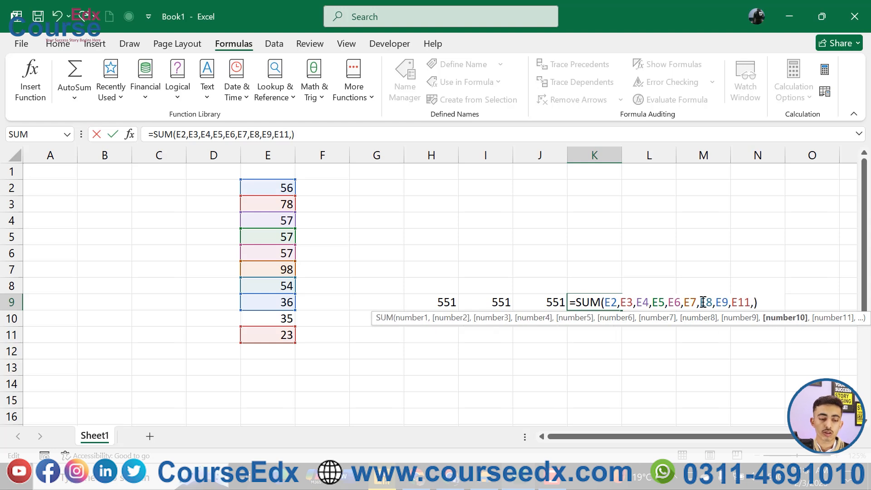
click(272, 318)
key(Return)
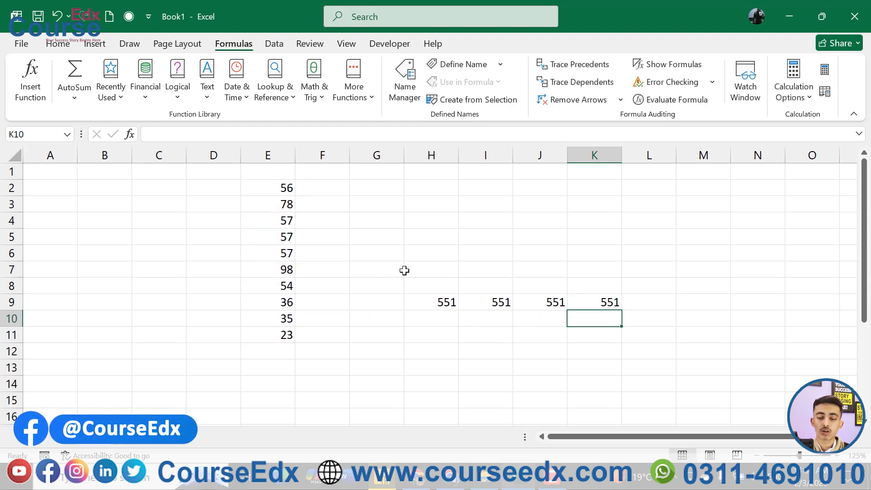
Insert a SUM function in cell L9 through the Insert Function dialog, using the range E2:E11 as its first argument
click(641, 305)
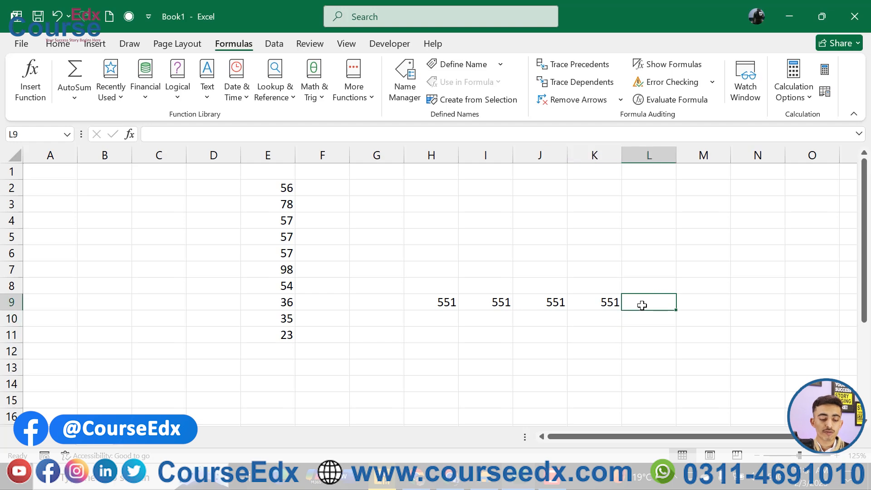
key(shift+F3)
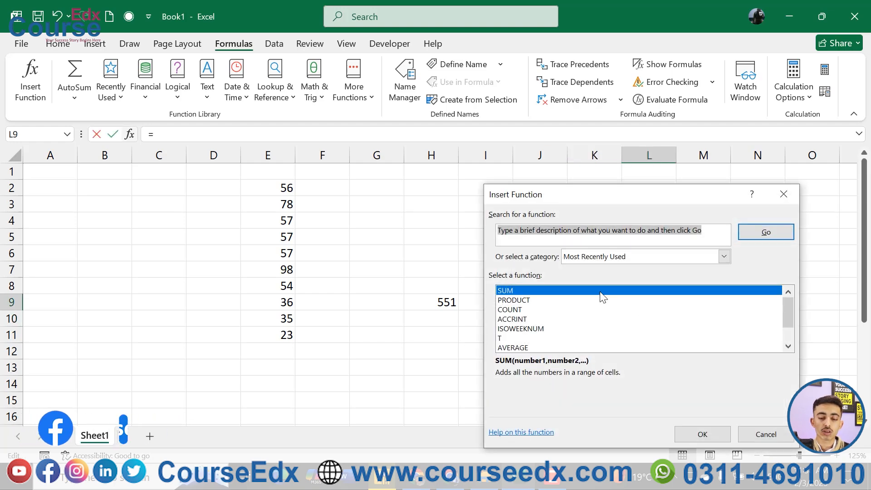
text(sum)
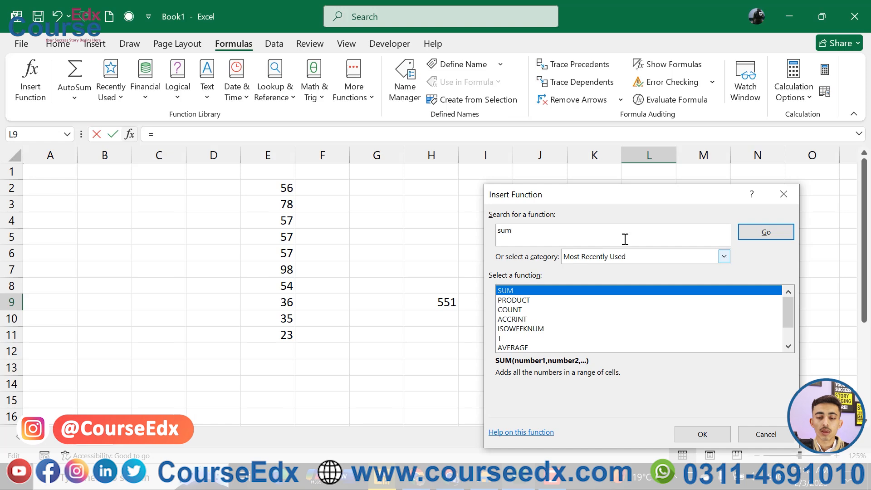
click(746, 233)
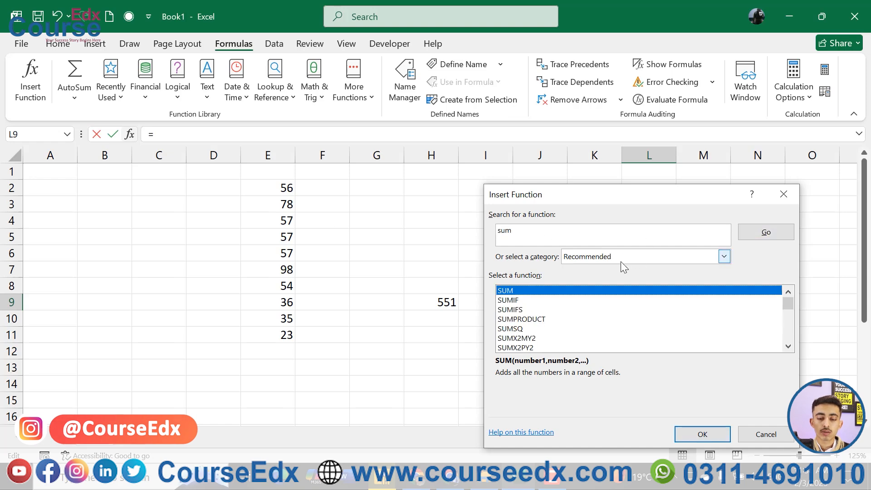
click(701, 433)
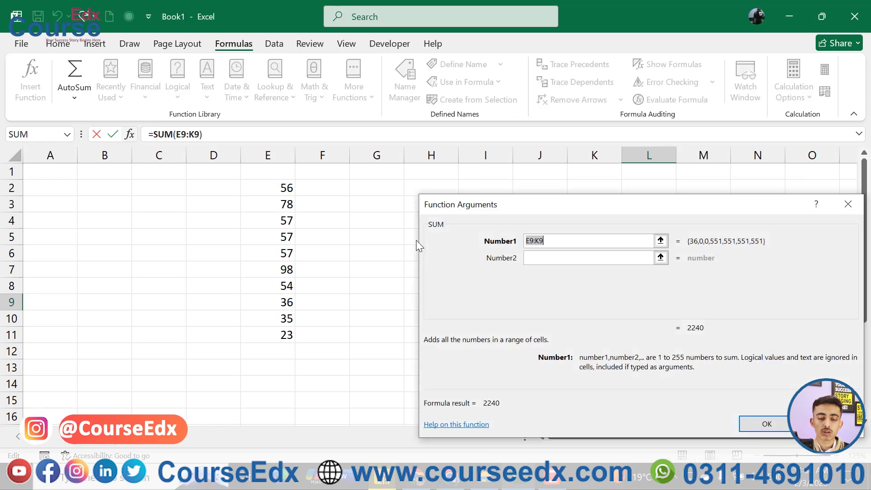
drag(279, 187, 287, 327)
click(748, 421)
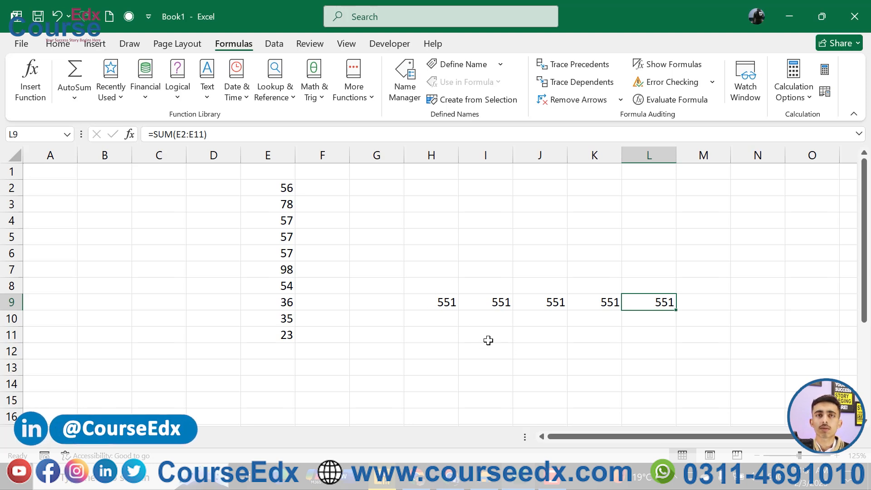
click(488, 357)
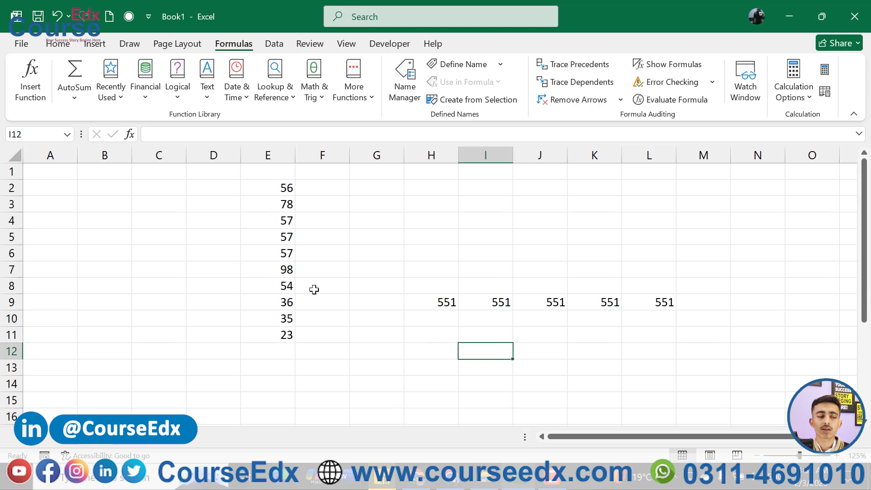
click(80, 81)
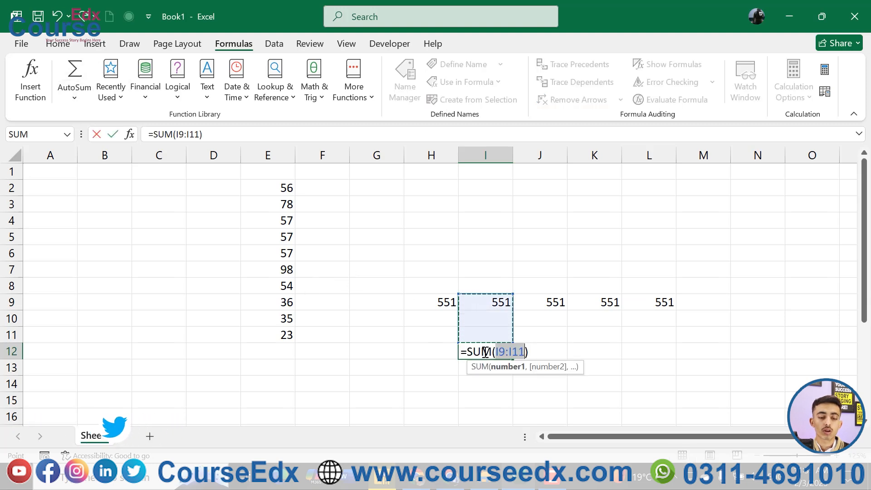
key(BackSpace)
key(BackSpace)
key(BackSpace)
key(BackSpace)
key(BackSpace)
key(BackSpace)
key(Delete)
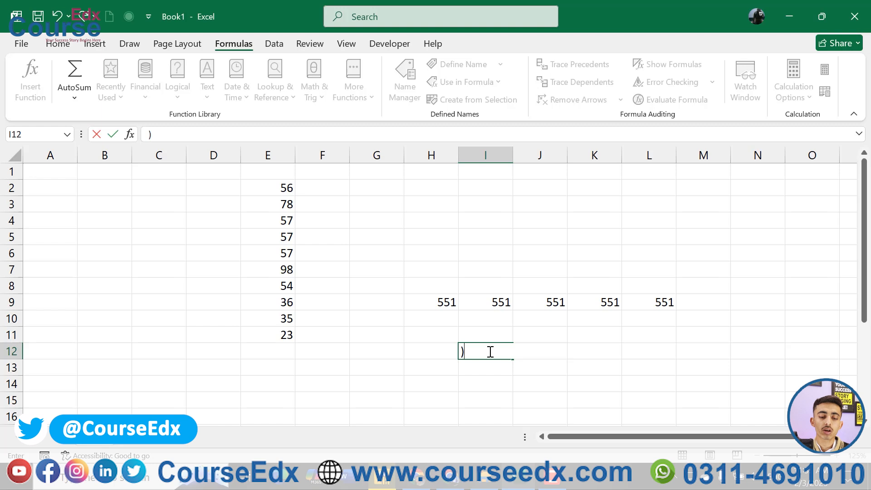
Total the numbers above cell E12 with the Sum option of AutoSum, using the range E2:E11
click(263, 358)
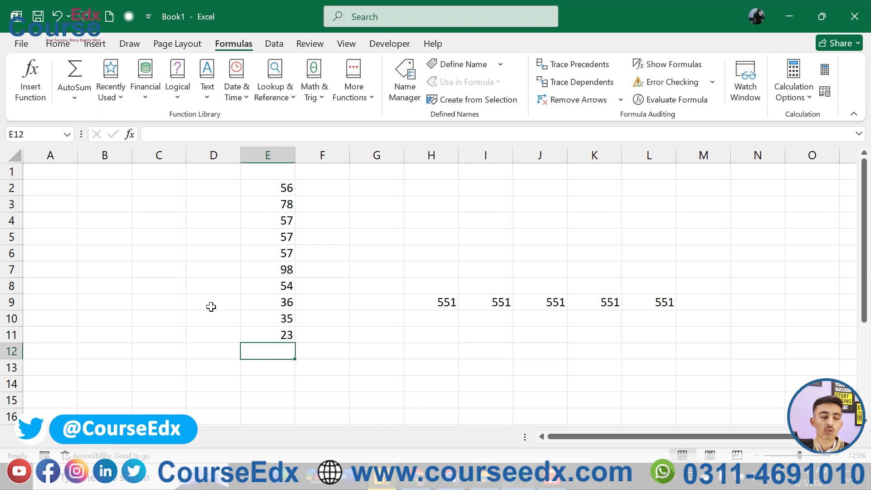
click(74, 97)
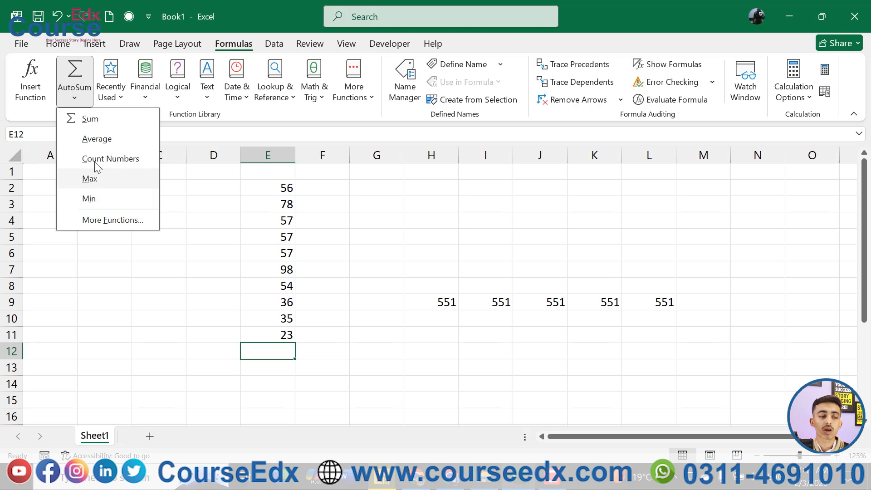
click(89, 119)
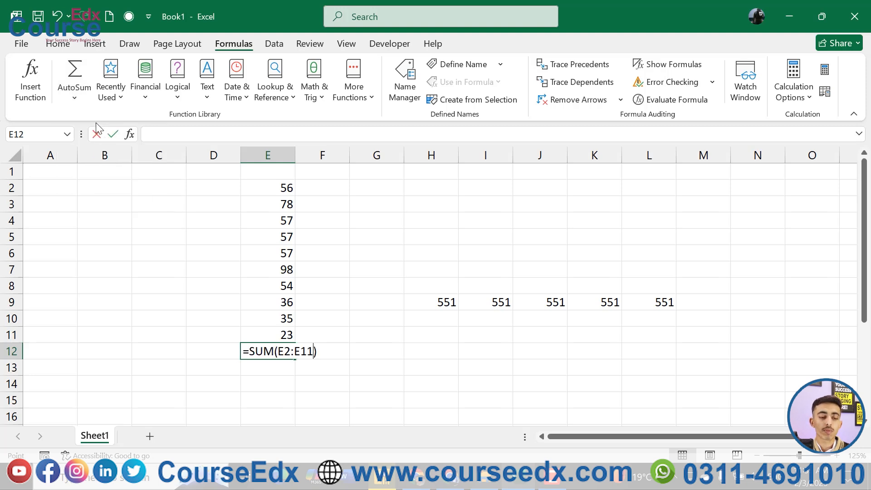
key(Return)
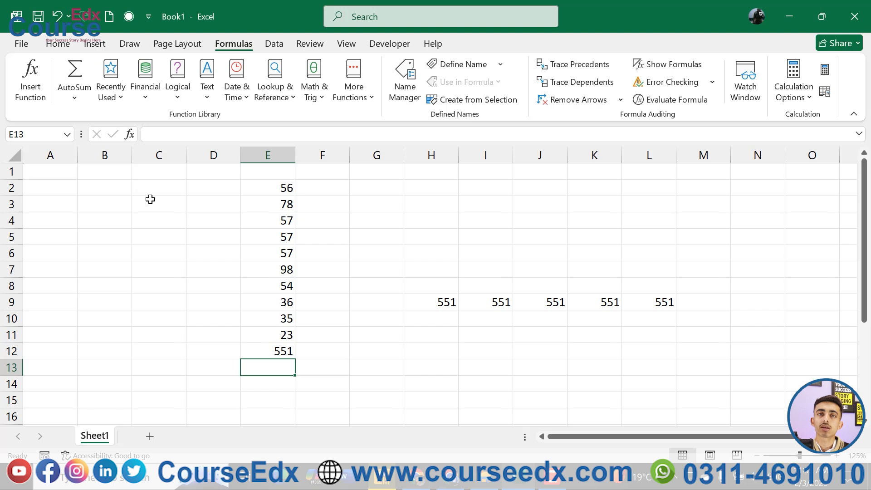
Clear cell E12 and re-create its AutoSum formula for the range E2:E11
click(281, 347)
key(Delete)
key(alt+equal)
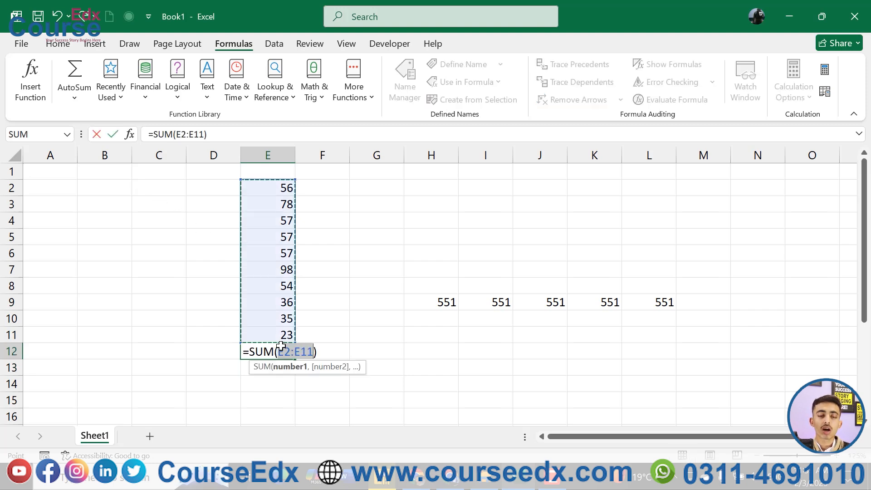
key(Return)
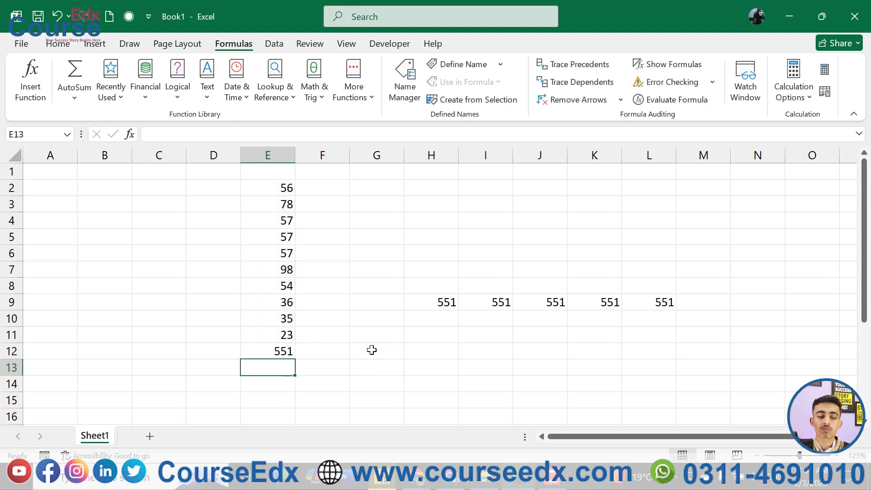
Create an AutoSum formula in cell H13 that adds the range E2:E12
click(442, 368)
key(alt+equal)
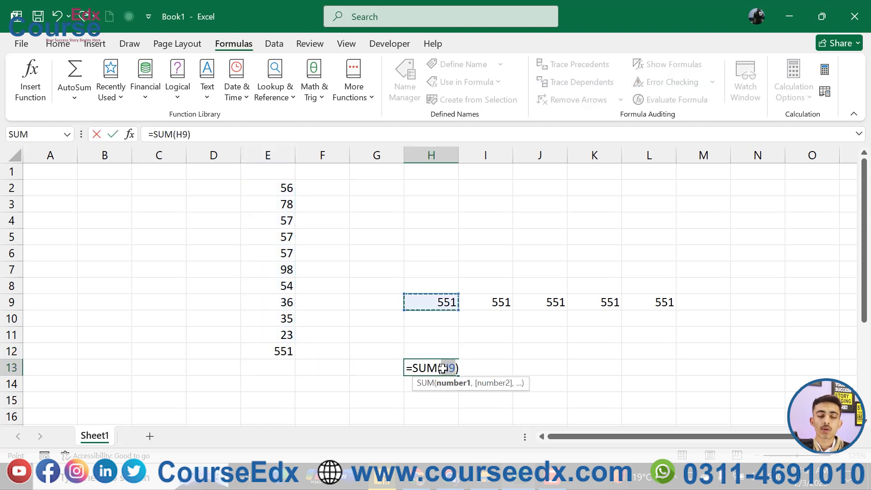
drag(271, 189, 281, 351)
key(Return)
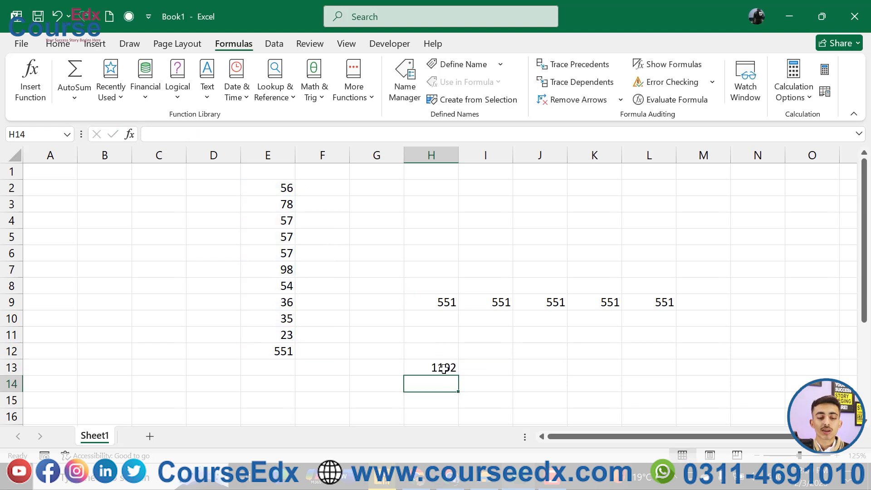
Check the formula in H13 and delete the total from cell E12 below the numbers
click(443, 368)
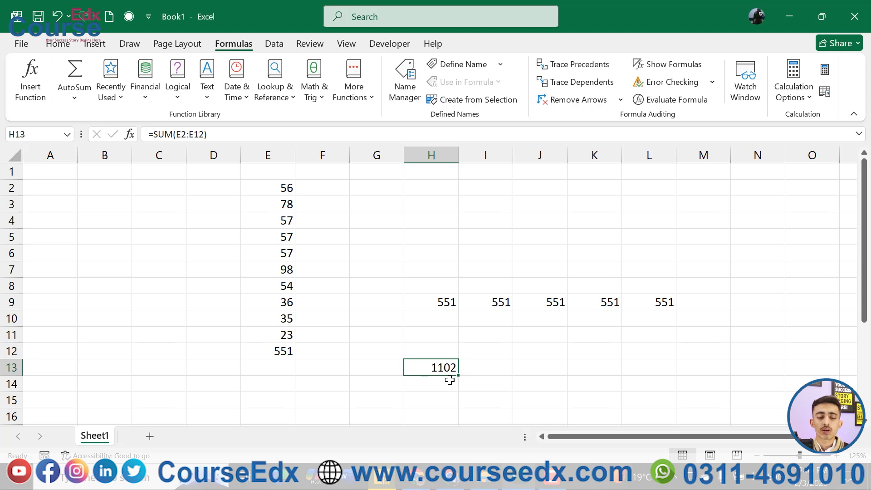
click(272, 354)
key(Delete)
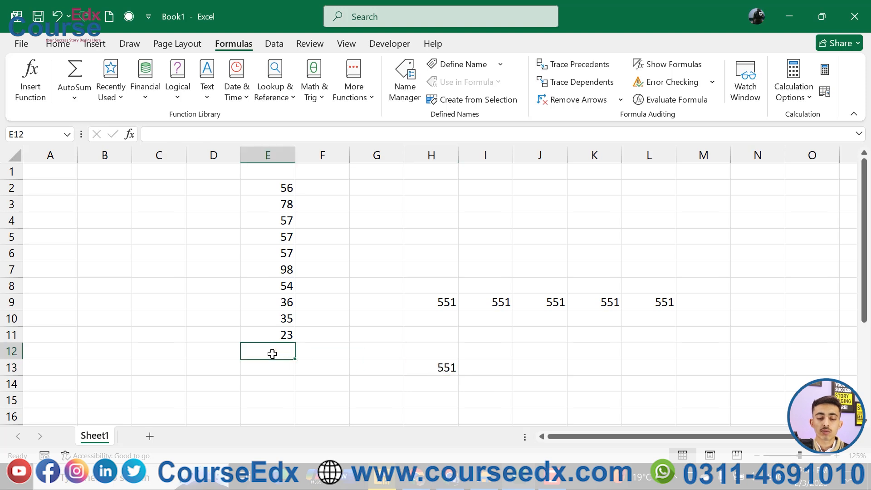
click(437, 362)
Create an AutoSum formula in cell I13, replacing the suggested range with E2:E11
click(505, 373)
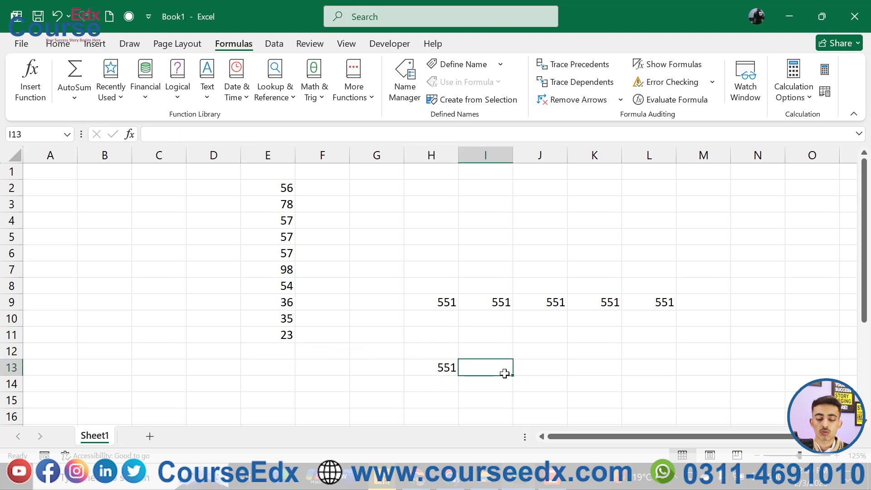
key(alt+equal)
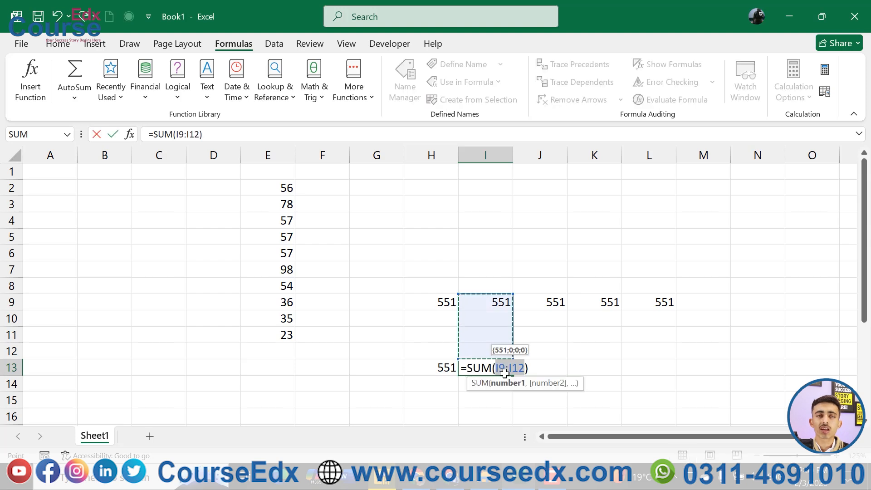
drag(286, 191, 283, 327)
key(Return)
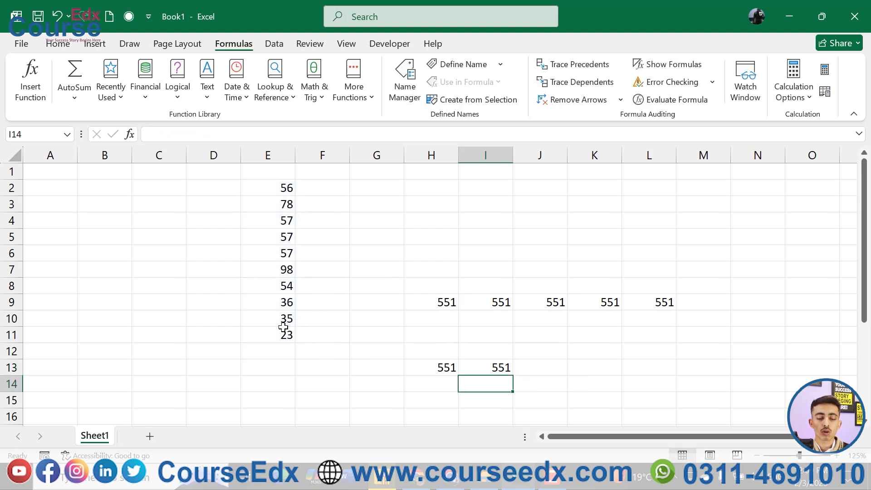
Create an AutoSum formula in cell E12 for the range E2:E11
click(278, 352)
key(alt+equal)
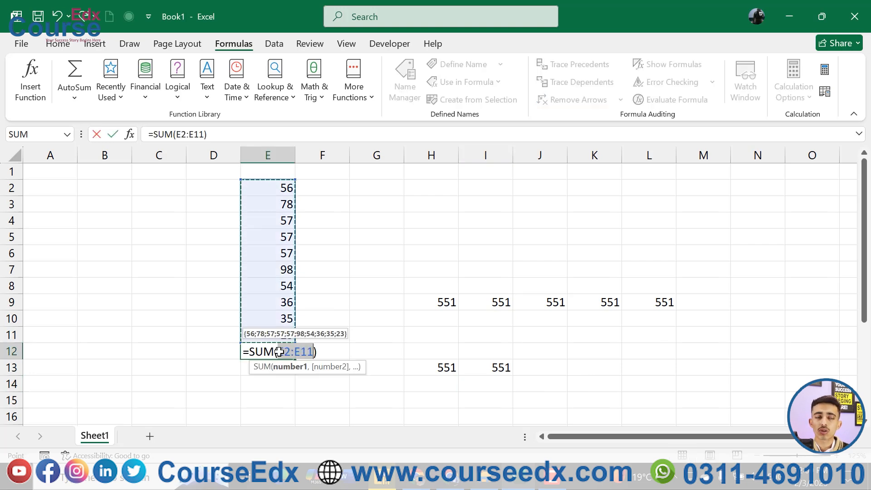
key(Return)
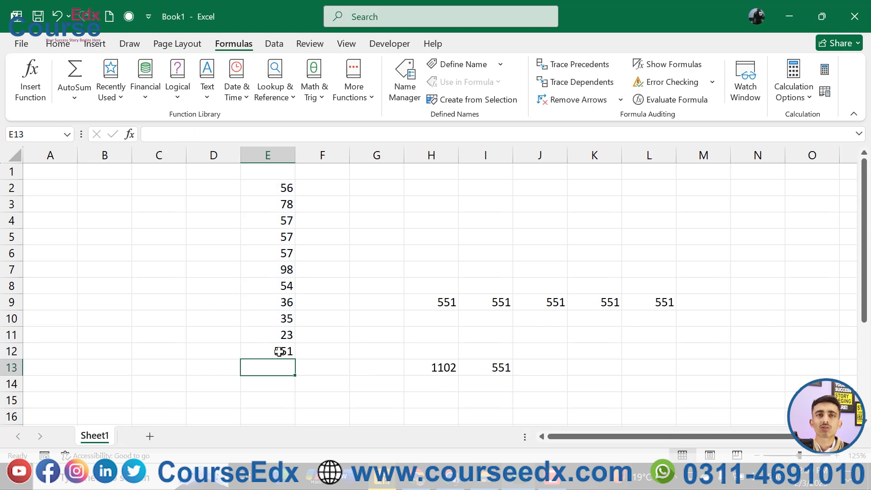
View the Insert Function dialog through AutoSum's option for more functions, and close it without inserting a function
click(75, 96)
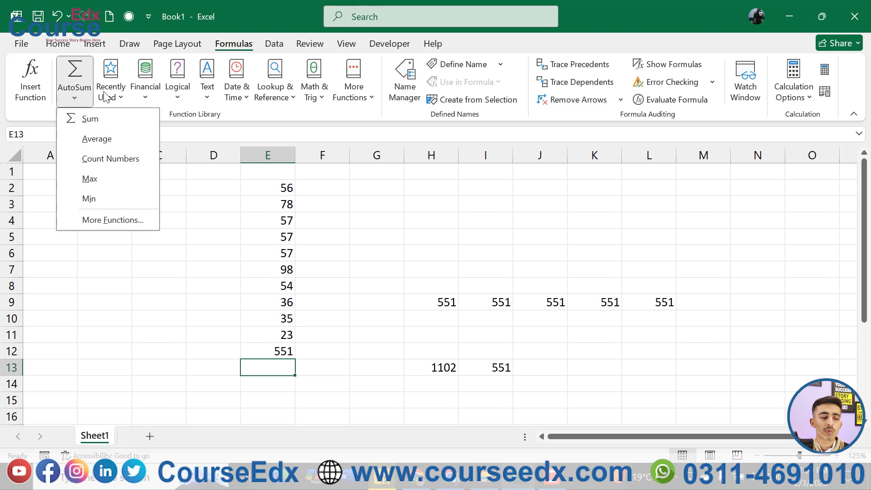
click(119, 221)
drag(552, 196, 358, 136)
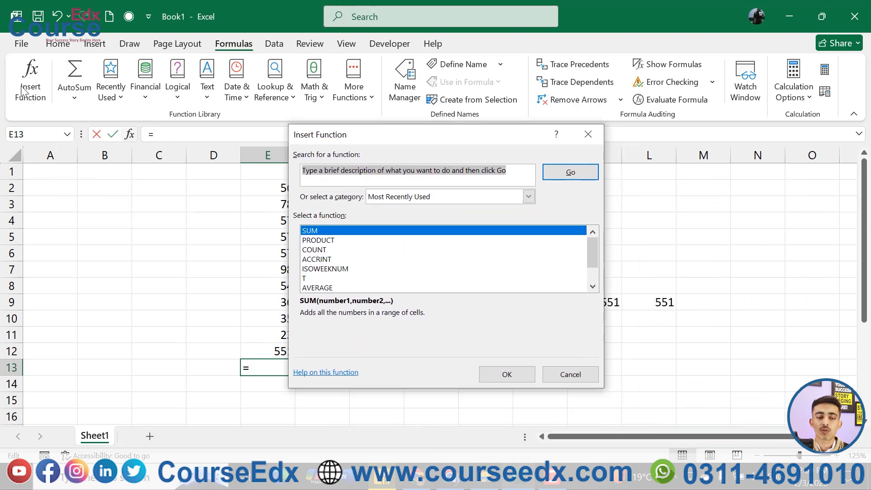
click(589, 135)
Insert the recently used COUNT function in cell H5 with the range E2:E12 as Value1
click(412, 232)
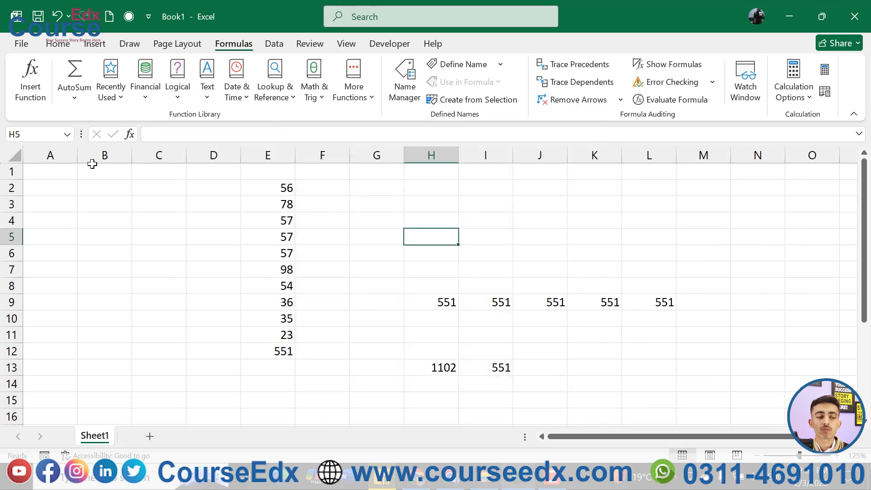
click(120, 101)
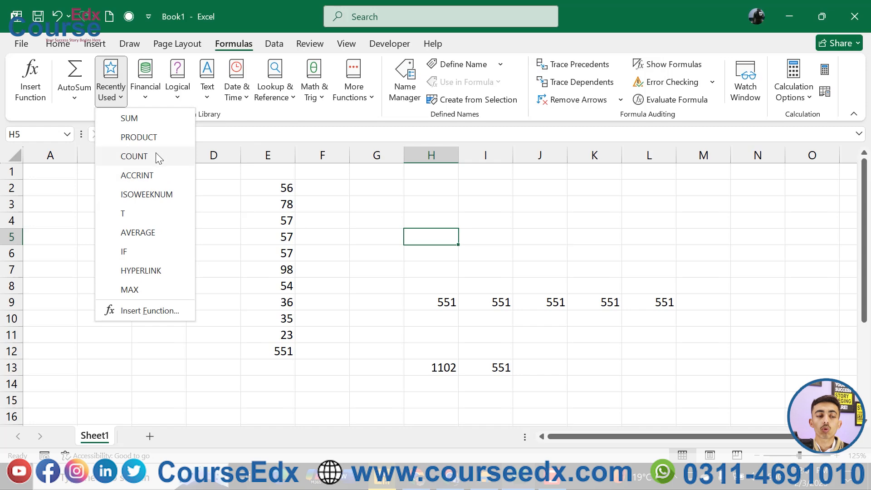
click(169, 154)
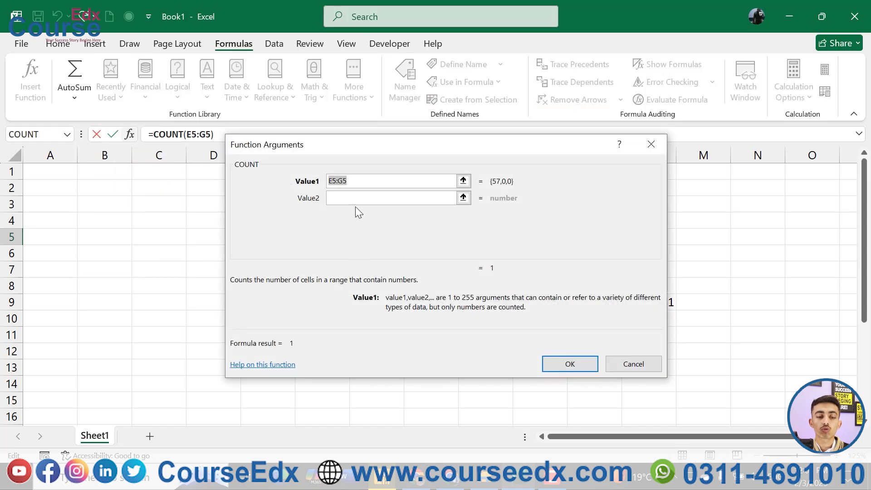
drag(347, 148, 596, 140)
drag(284, 195, 286, 352)
click(794, 354)
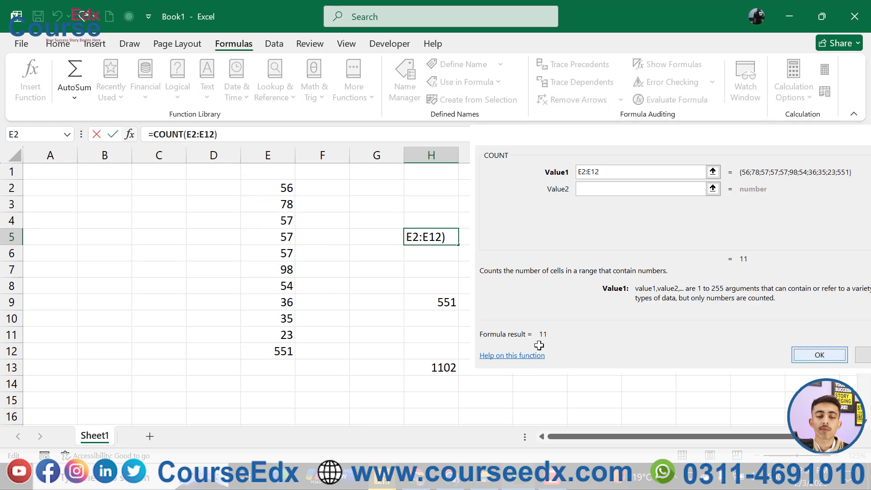